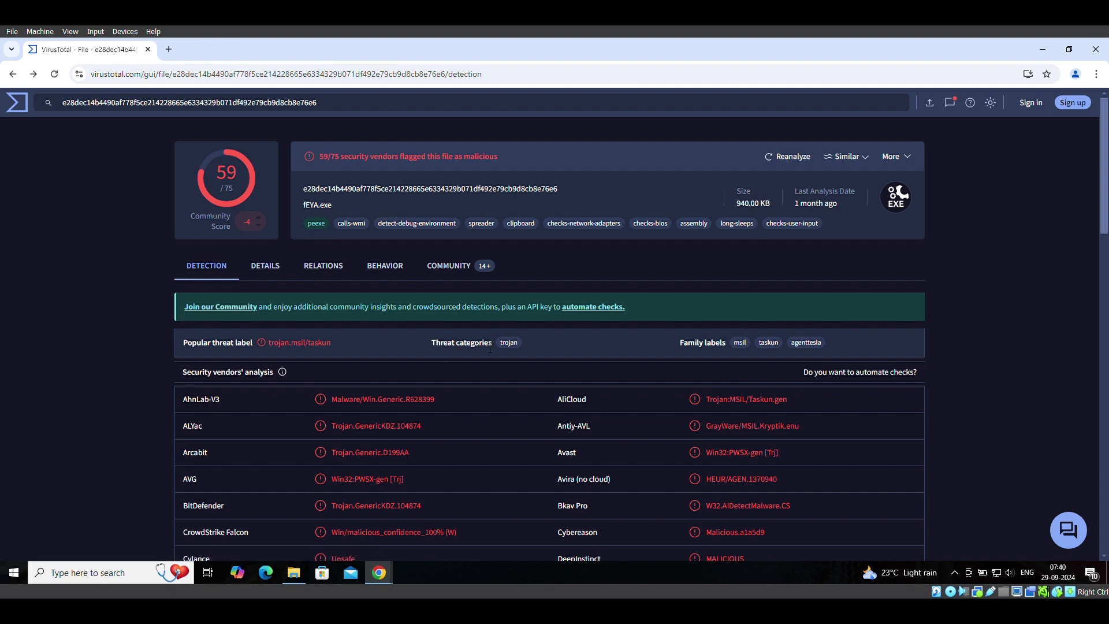
Review the security vendors' detection verdicts for the file fEYA.exe
{"action": "scroll", "coordinate": [352, 381], "scroll_direction": "down", "scroll_amount": 6}
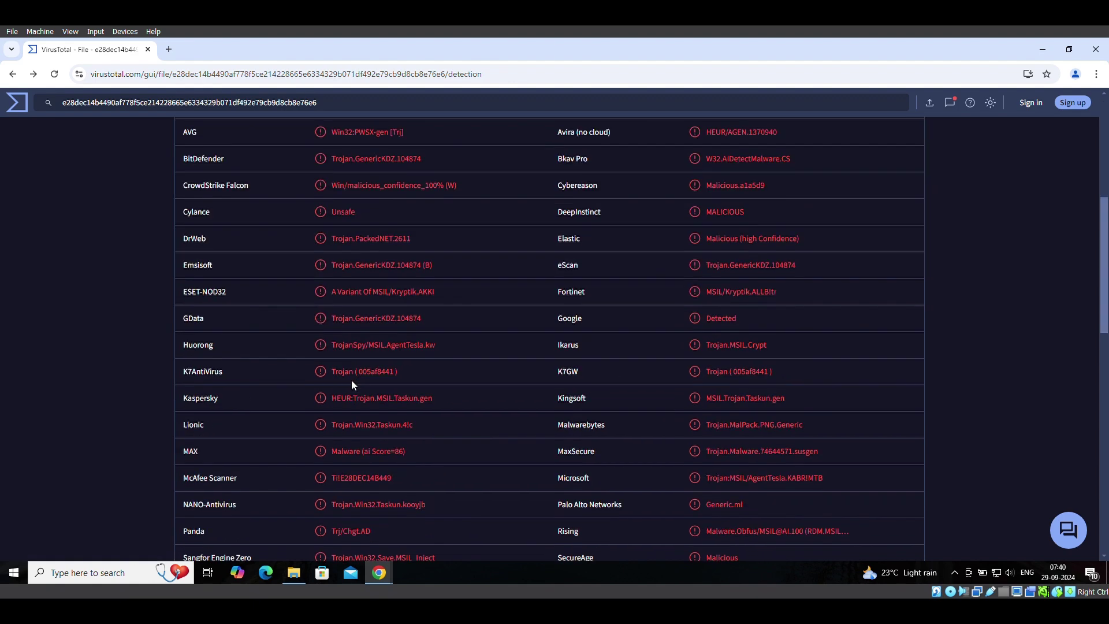
{"action": "scroll", "coordinate": [351, 384], "scroll_direction": "down", "scroll_amount": 7}
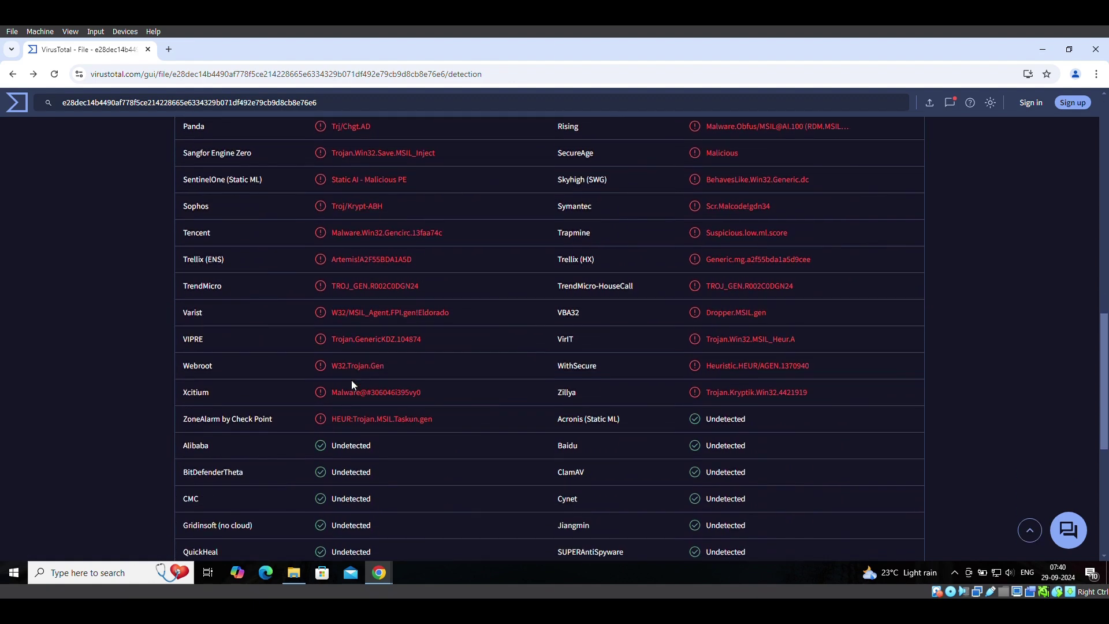
{"action": "scroll", "coordinate": [352, 380], "scroll_direction": "up", "scroll_amount": 14}
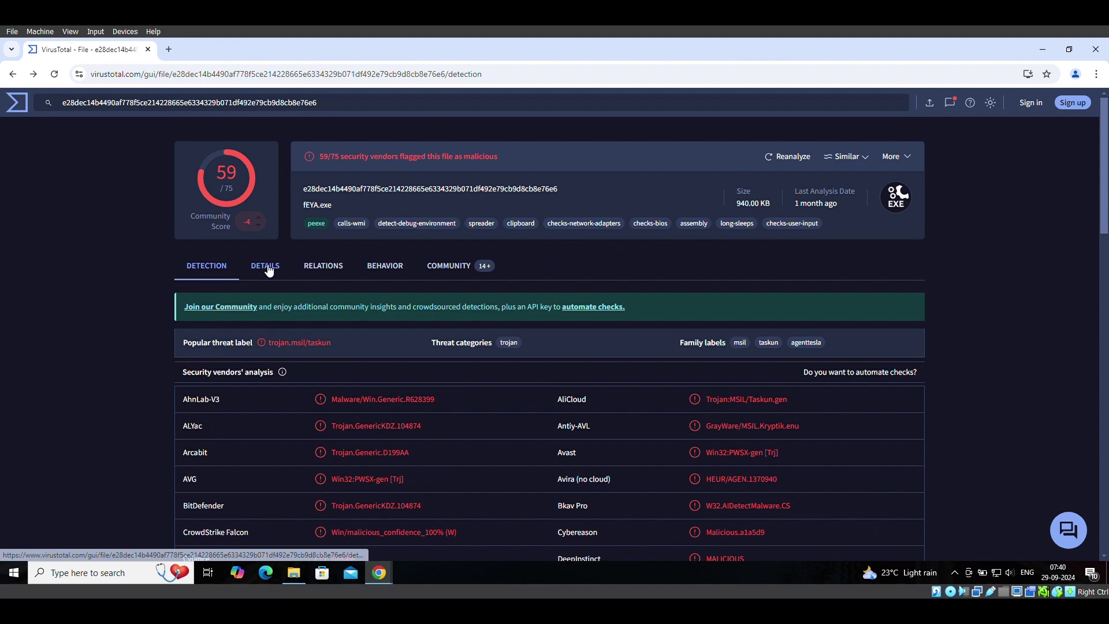
Open the file's details and examine its basic properties, including hashes and file type, and its history
{"action": "left_click", "coordinate": [267, 267]}
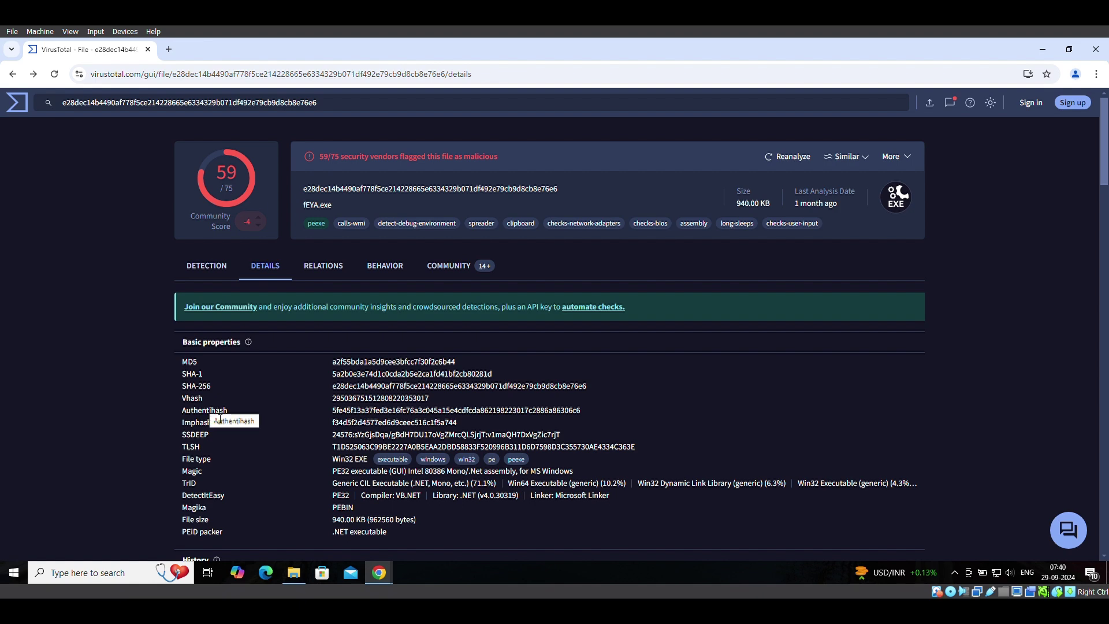
{"action": "scroll", "coordinate": [227, 431], "scroll_direction": "down", "scroll_amount": 1}
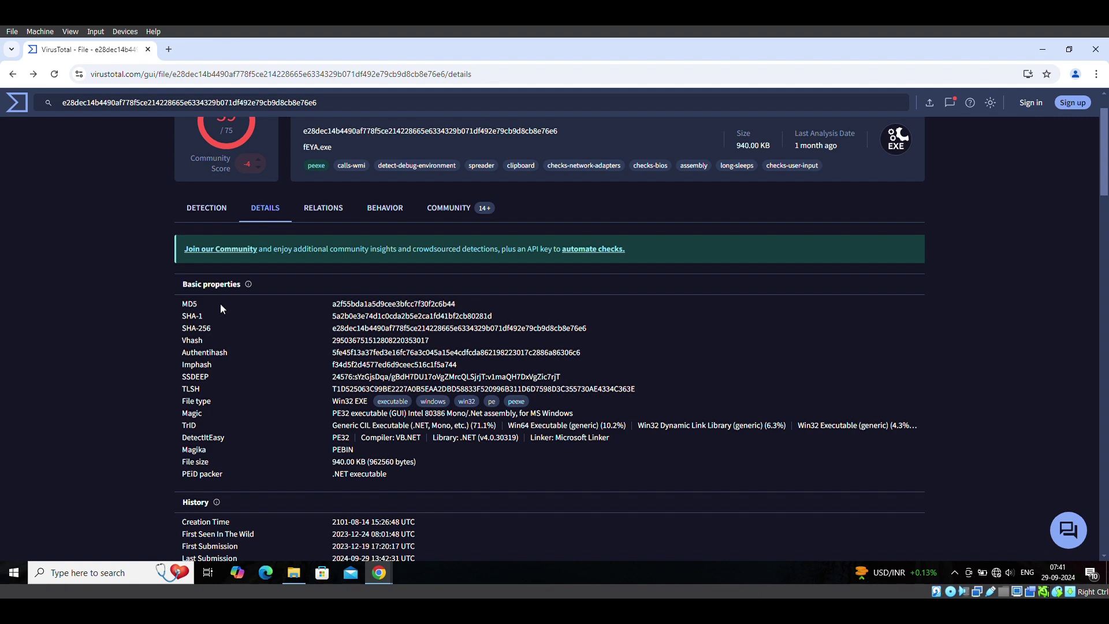
{"action": "scroll", "coordinate": [395, 161], "scroll_direction": "up", "scroll_amount": 1}
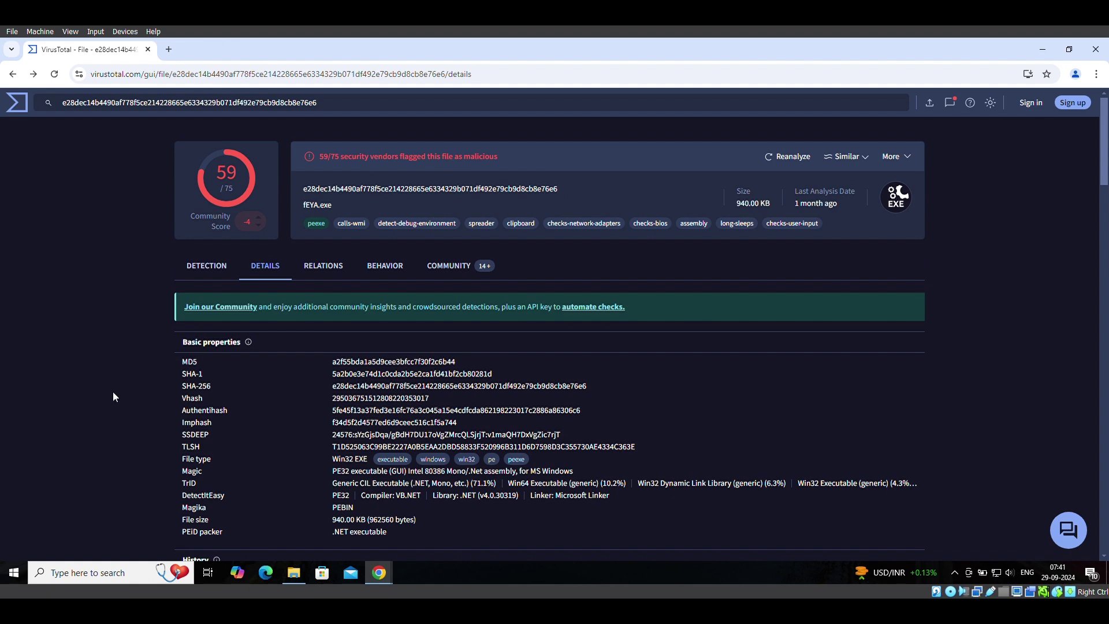
{"action": "scroll", "coordinate": [199, 411], "scroll_direction": "down", "scroll_amount": 1}
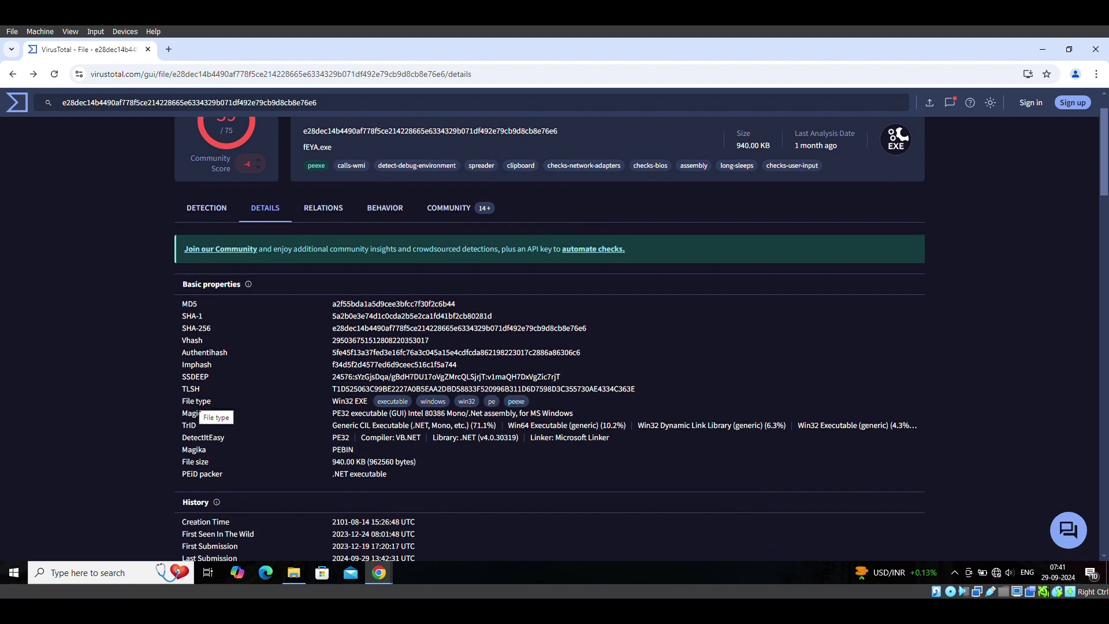
{"action": "scroll", "coordinate": [198, 411], "scroll_direction": "down", "scroll_amount": 5}
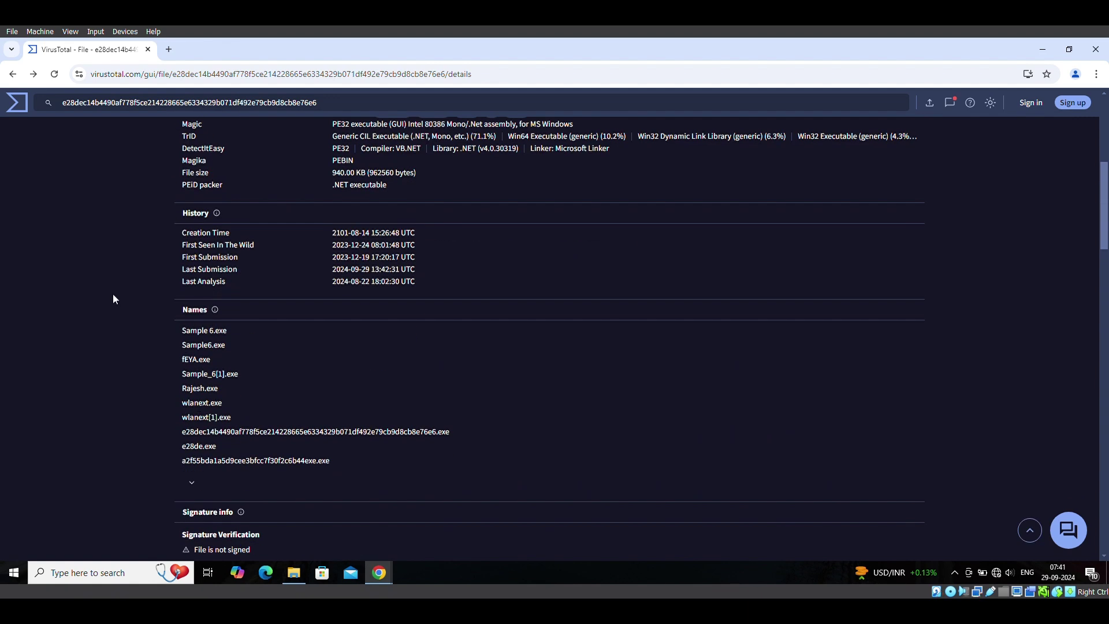
{"action": "scroll", "coordinate": [113, 298], "scroll_direction": "up", "scroll_amount": 5}
{"action": "scroll", "coordinate": [112, 299], "scroll_direction": "down", "scroll_amount": 4}
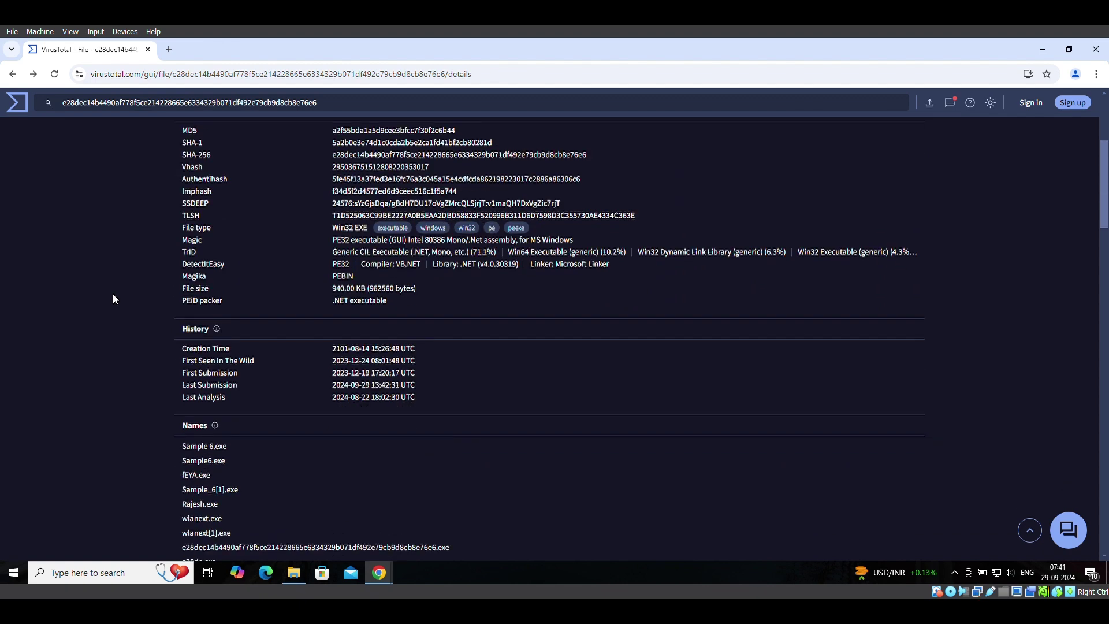
{"action": "scroll", "coordinate": [232, 307], "scroll_direction": "down", "scroll_amount": 1}
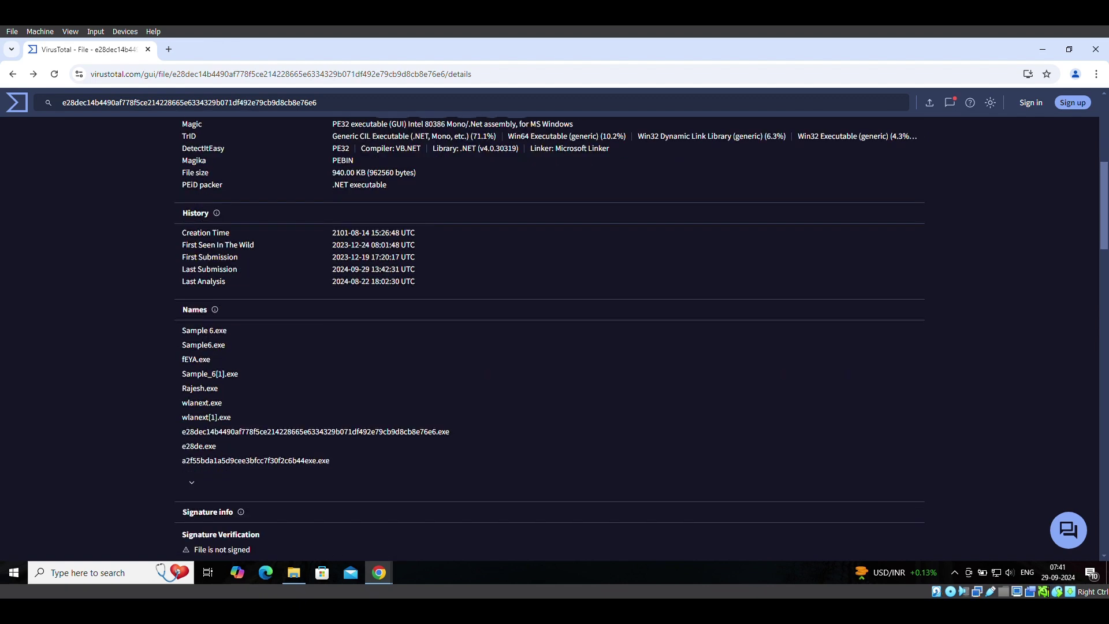
Examine the file's known names, signature info, portable executable info and .NET assembly data
{"action": "scroll", "coordinate": [154, 352], "scroll_direction": "down", "scroll_amount": 2}
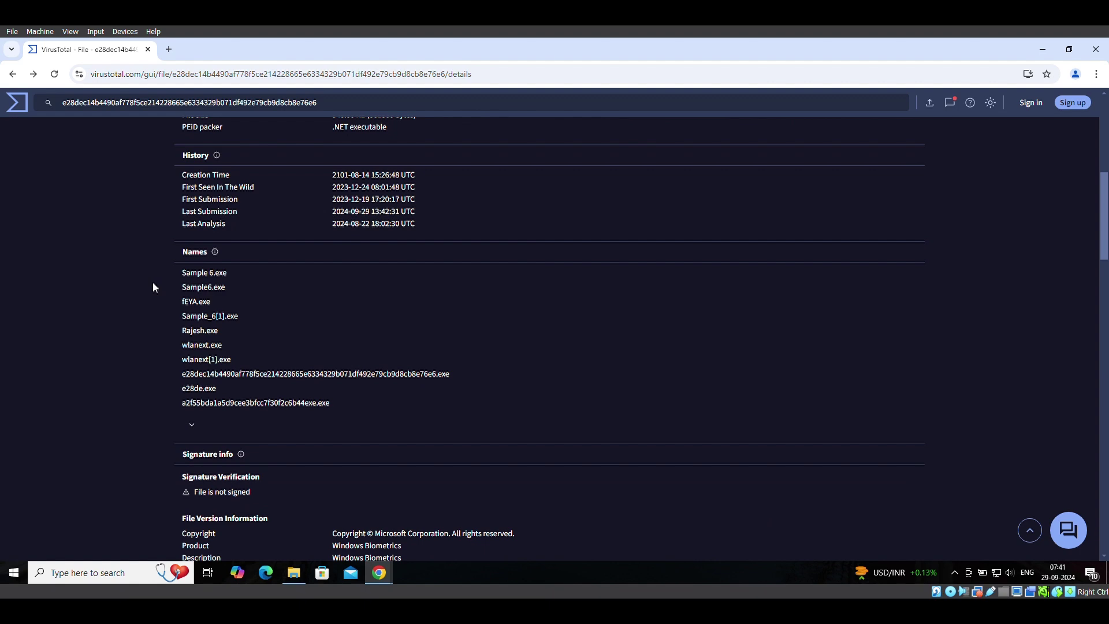
{"action": "scroll", "coordinate": [153, 284], "scroll_direction": "down", "scroll_amount": 3}
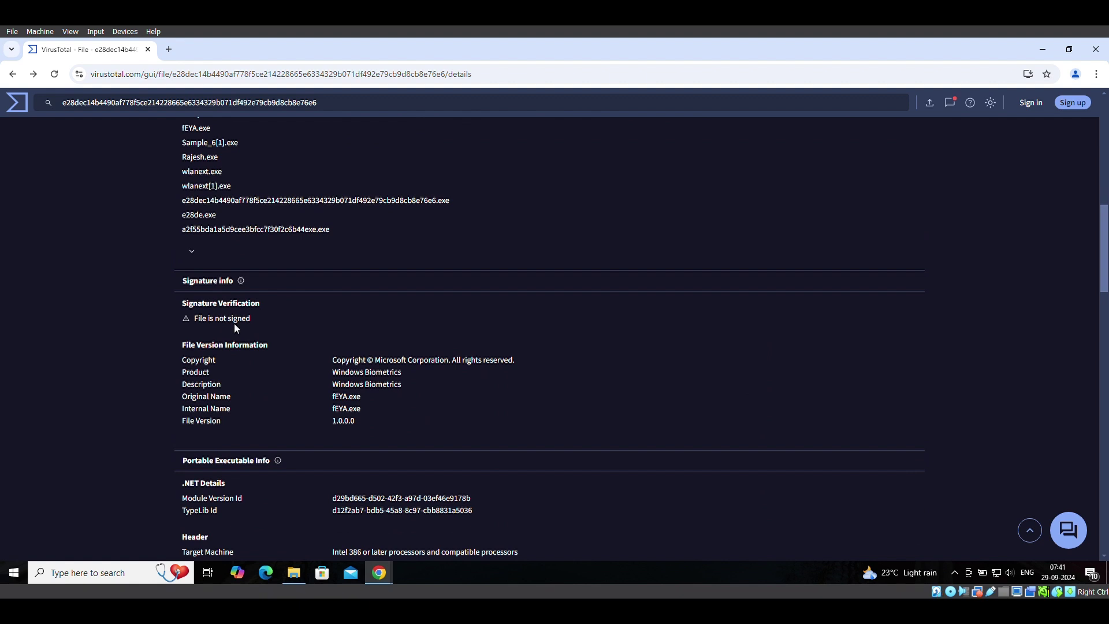
{"action": "scroll", "coordinate": [149, 327], "scroll_direction": "down", "scroll_amount": 1}
{"action": "scroll", "coordinate": [149, 331], "scroll_direction": "down", "scroll_amount": 2}
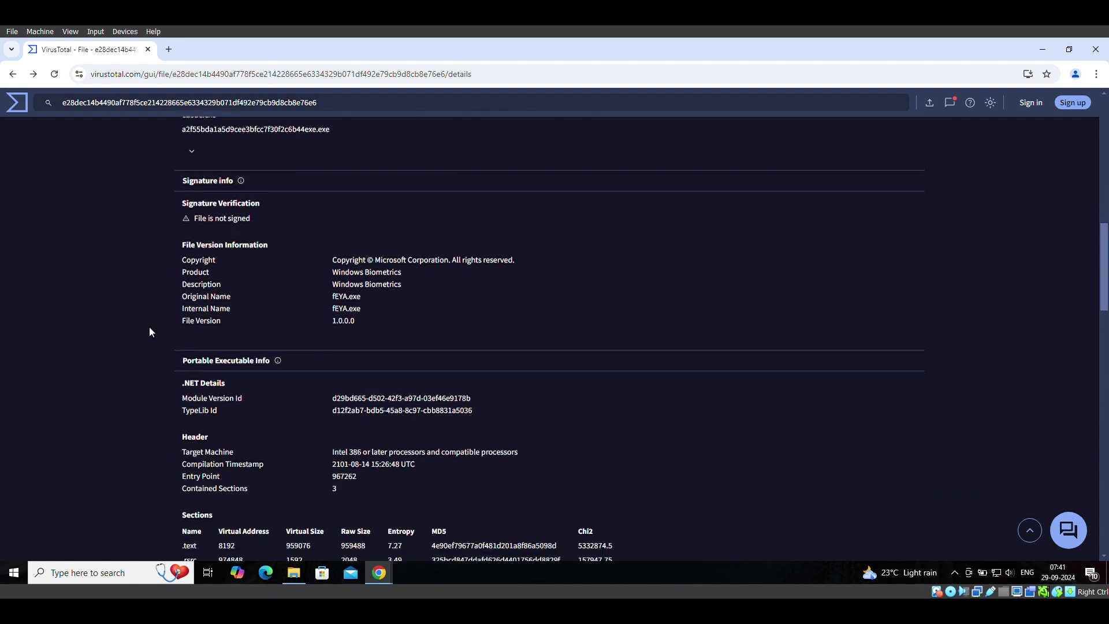
{"action": "scroll", "coordinate": [149, 327], "scroll_direction": "down", "scroll_amount": 15}
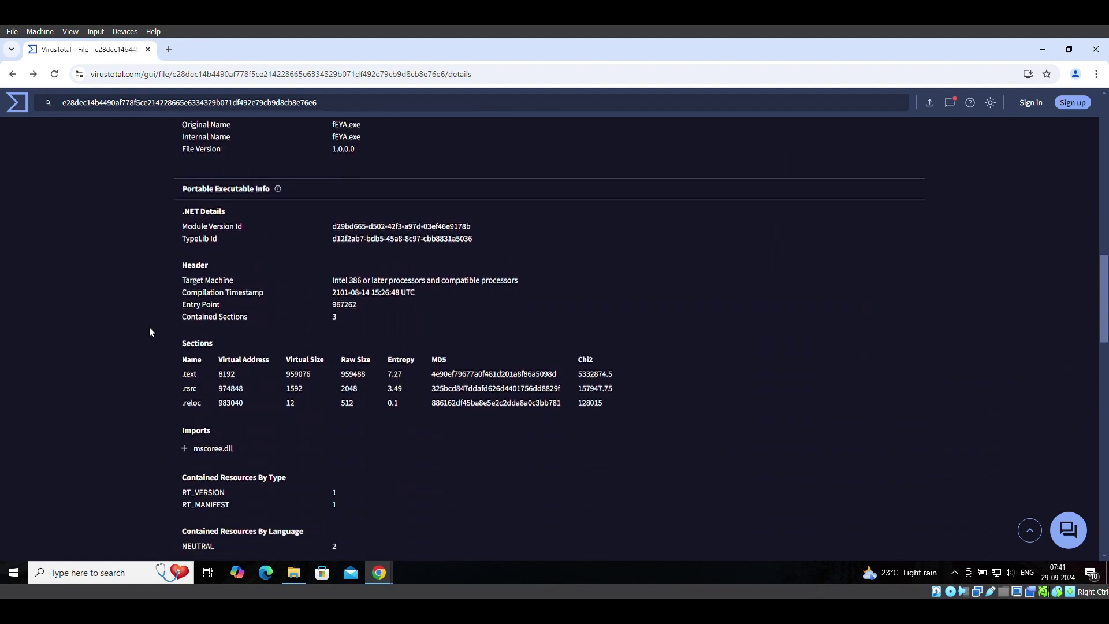
{"action": "scroll", "coordinate": [149, 327], "scroll_direction": "down", "scroll_amount": 3}
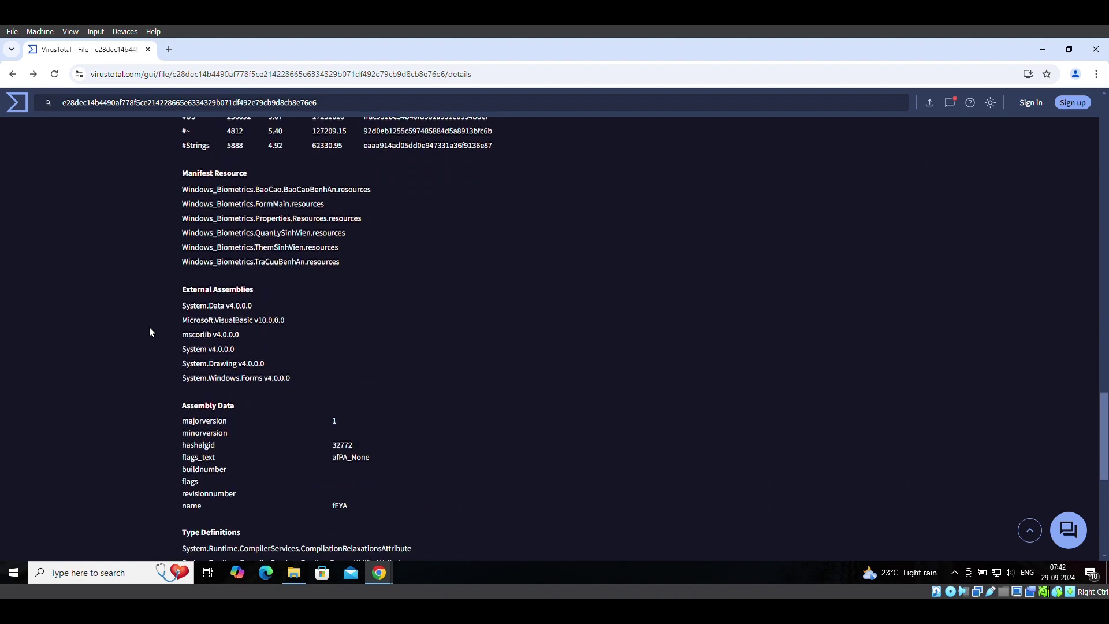
{"action": "scroll", "coordinate": [149, 327], "scroll_direction": "up", "scroll_amount": 20}
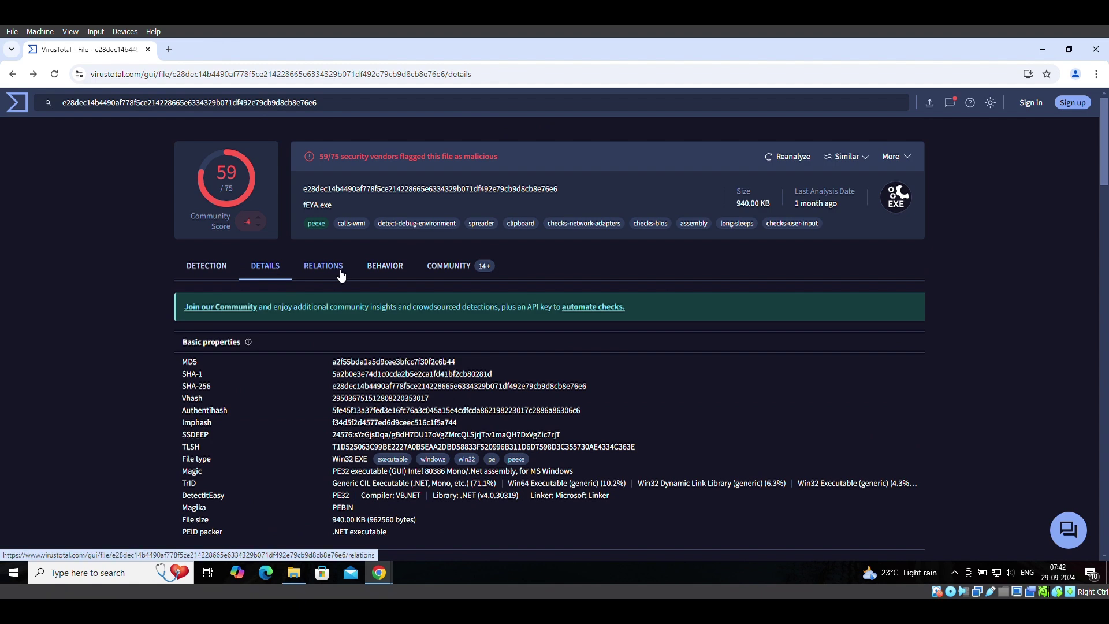
Open the file's relations and look over the contacted URLs, domains and IP addresses
{"action": "left_click", "coordinate": [341, 270]}
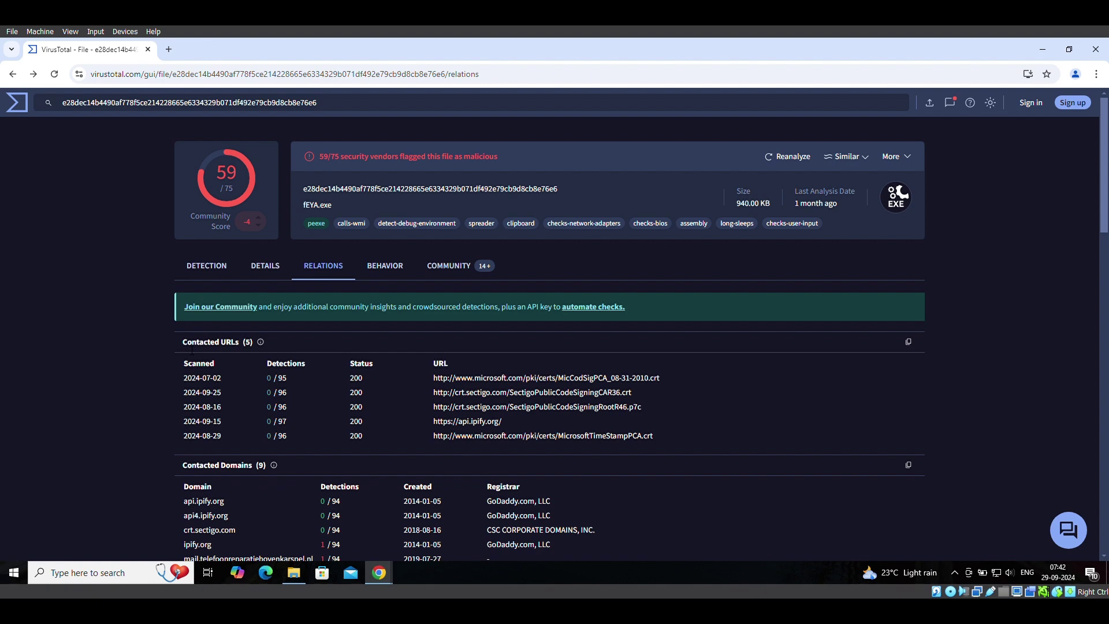
{"action": "scroll", "coordinate": [209, 367], "scroll_direction": "down", "scroll_amount": 5}
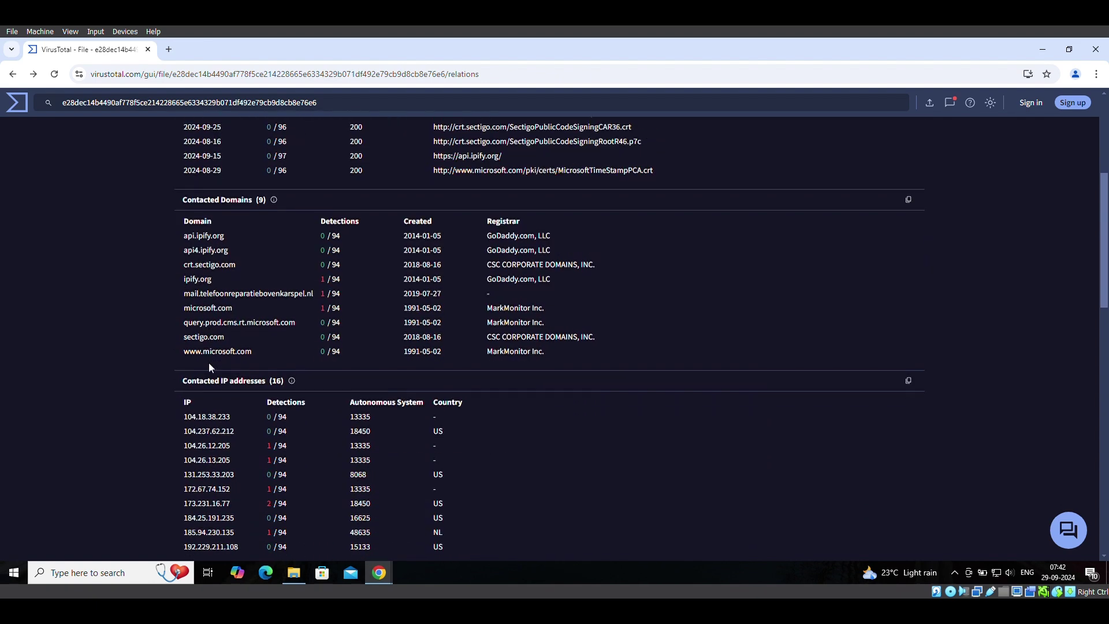
{"action": "scroll", "coordinate": [209, 363], "scroll_direction": "up", "scroll_amount": 5}
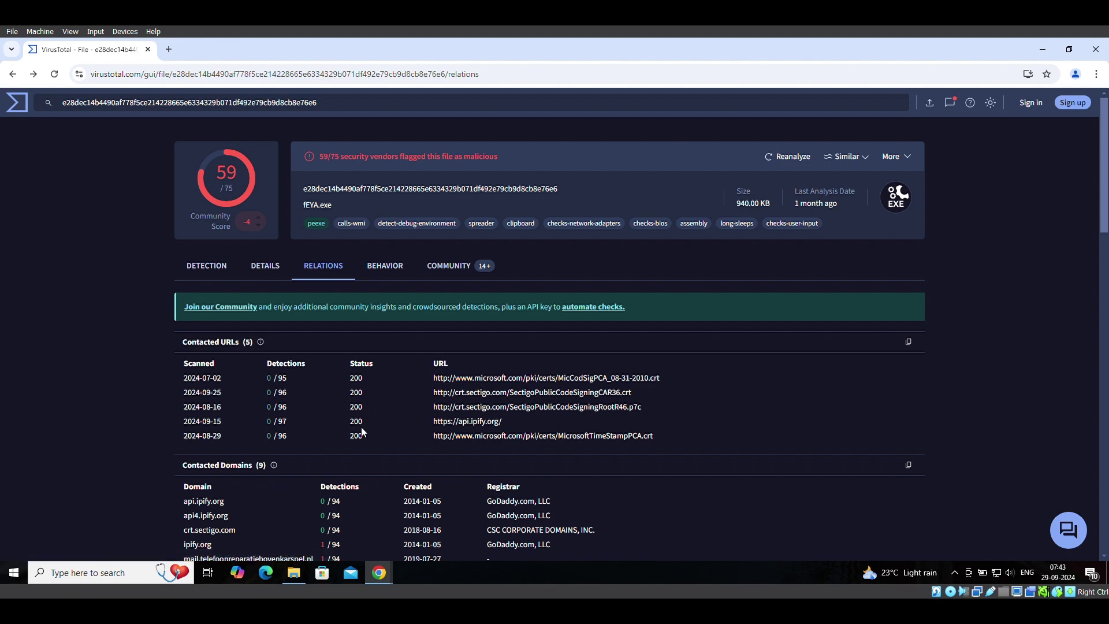
Check the report for the contacted domain ipify.org and return to the file's relations
{"action": "scroll", "coordinate": [361, 428], "scroll_direction": "down", "scroll_amount": 2}
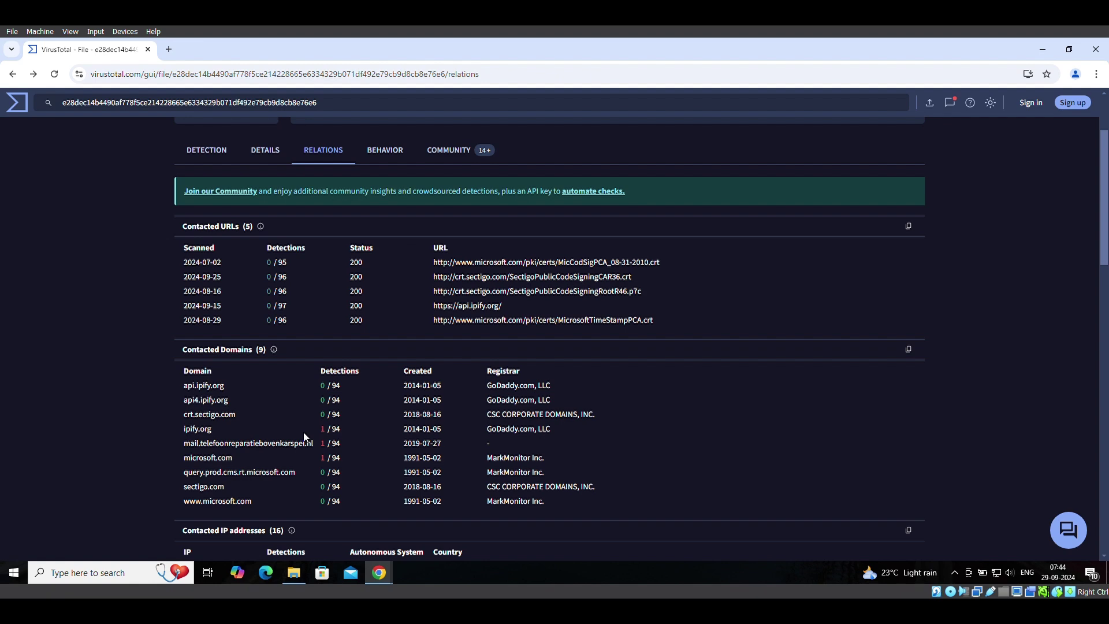
{"action": "left_click", "coordinate": [212, 432]}
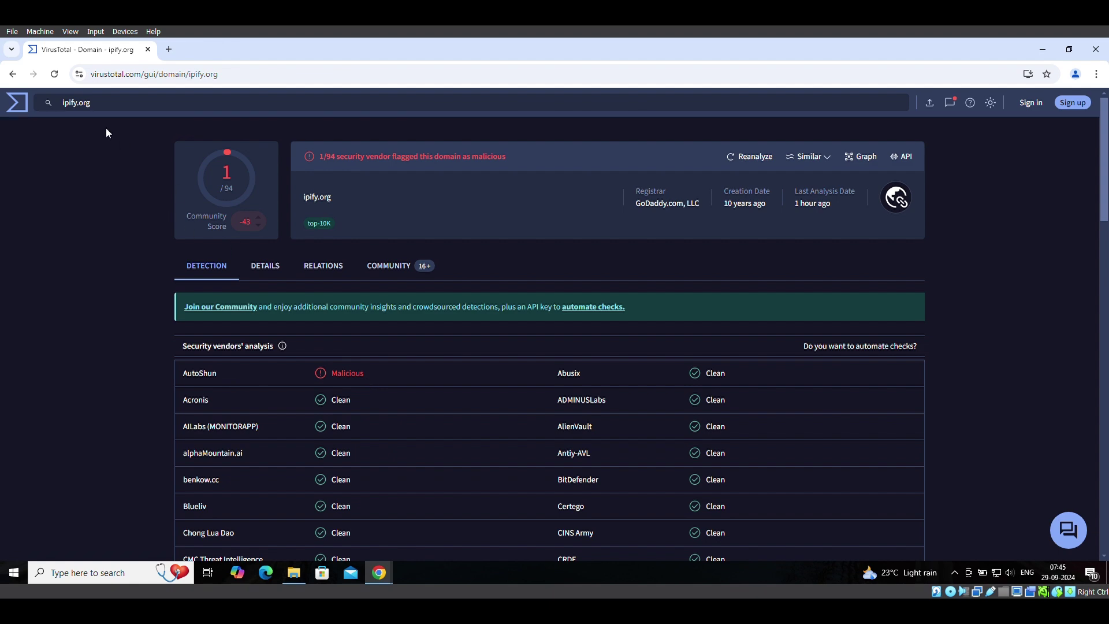
{"action": "left_click", "coordinate": [13, 74]}
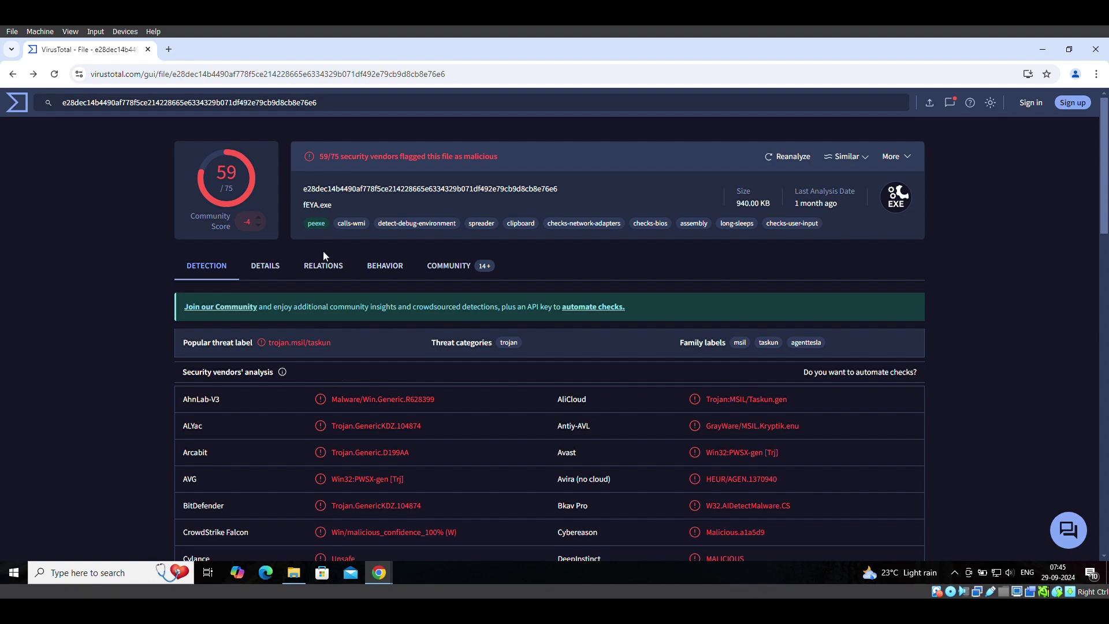
{"action": "left_click", "coordinate": [325, 269]}
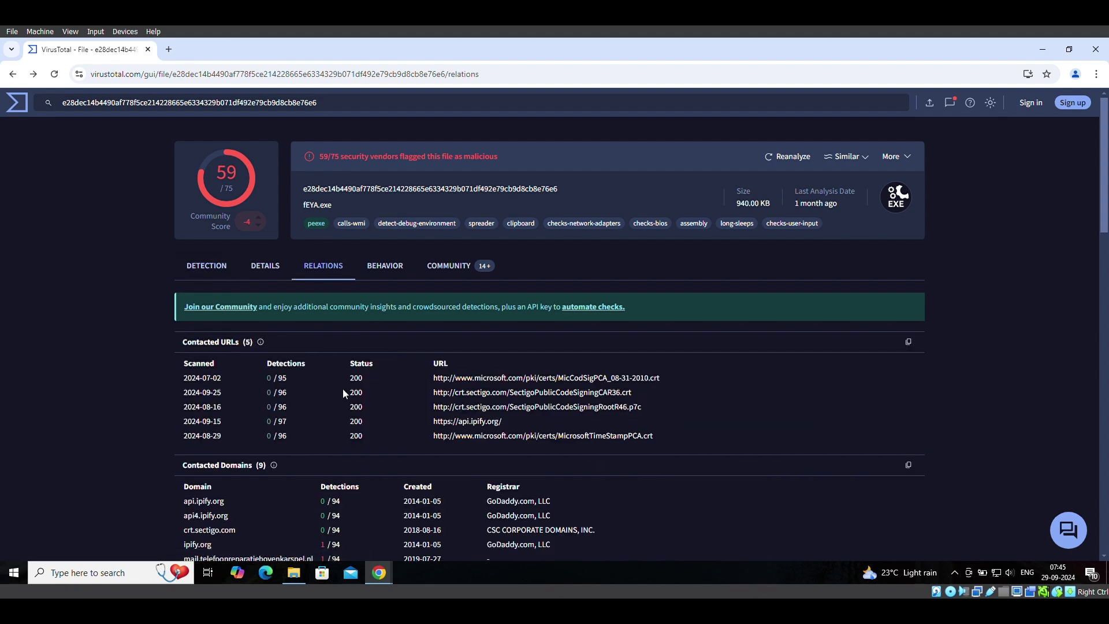
Look through the contacted domains and expand the contacted IP addresses to the full list
{"action": "scroll", "coordinate": [342, 388], "scroll_direction": "down", "scroll_amount": 5}
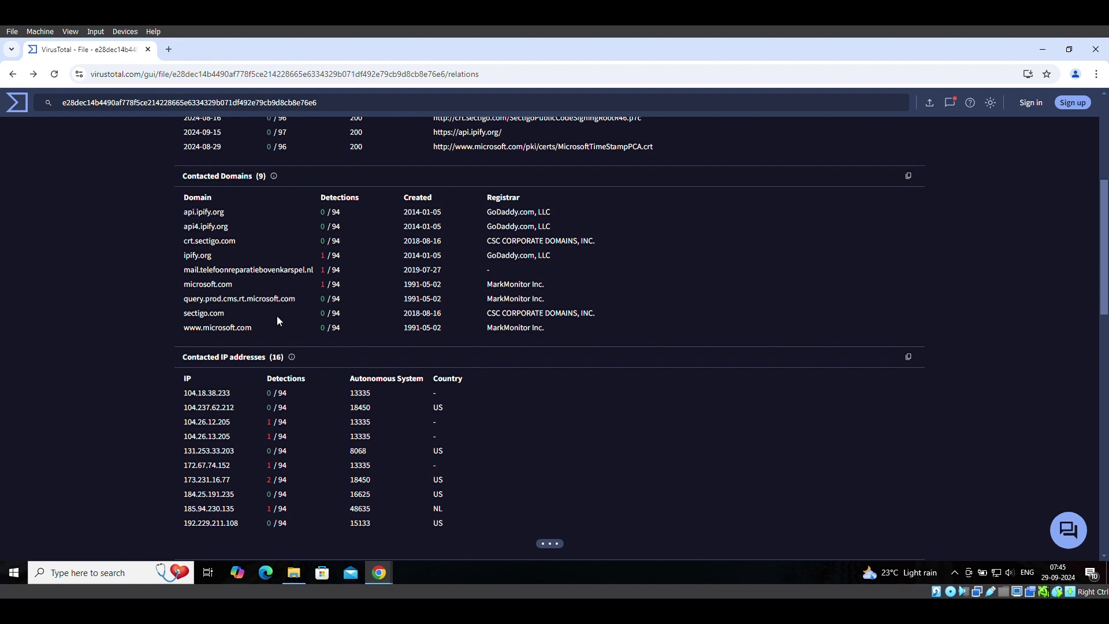
{"action": "scroll", "coordinate": [267, 302], "scroll_direction": "down", "scroll_amount": 1}
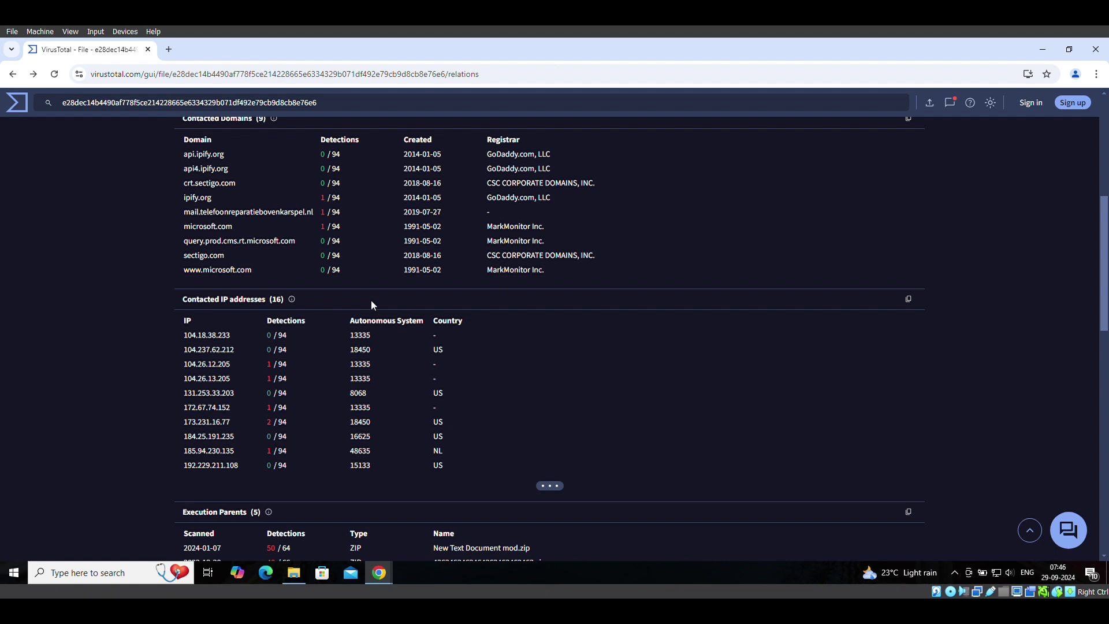
{"action": "left_click", "coordinate": [558, 489]}
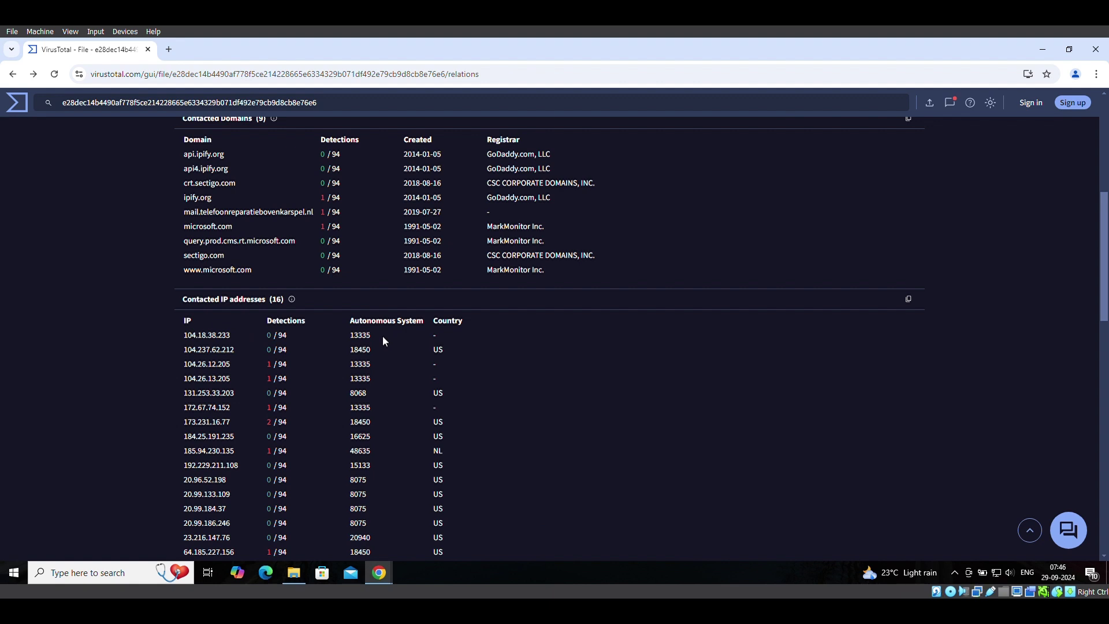
Examine the autonomous system numbers of the contacted IPs and open the report for 104.26.12.205
{"action": "left_click_drag", "start_coordinate": [371, 335], "coordinate": [363, 335]}
{"action": "left_click_drag", "start_coordinate": [373, 350], "coordinate": [359, 350]}
{"action": "left_click", "coordinate": [348, 355]}
{"action": "left_click", "coordinate": [223, 365]}
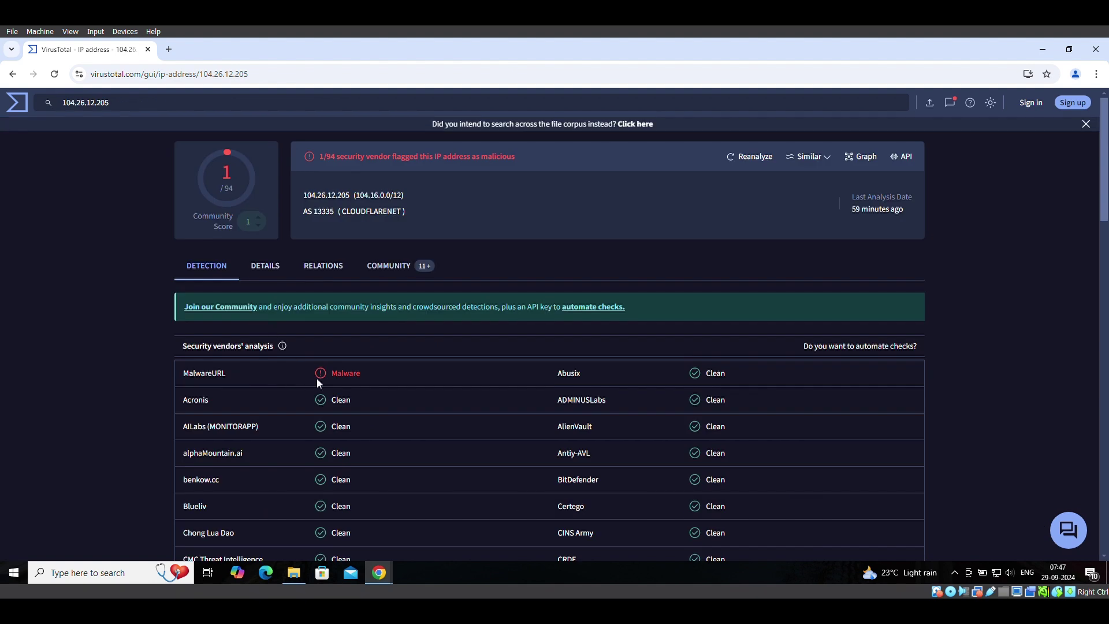
Return to the malware file's relations and show all of its contacted IP addresses again
{"action": "left_click", "coordinate": [13, 81]}
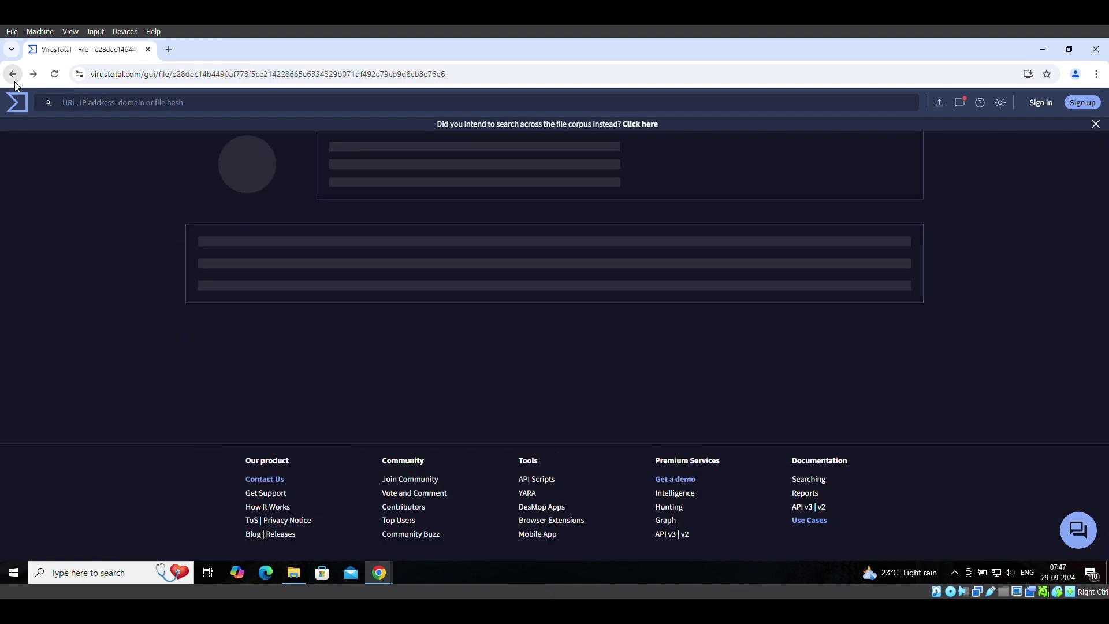
{"action": "scroll", "coordinate": [327, 410], "scroll_direction": "down", "scroll_amount": 1}
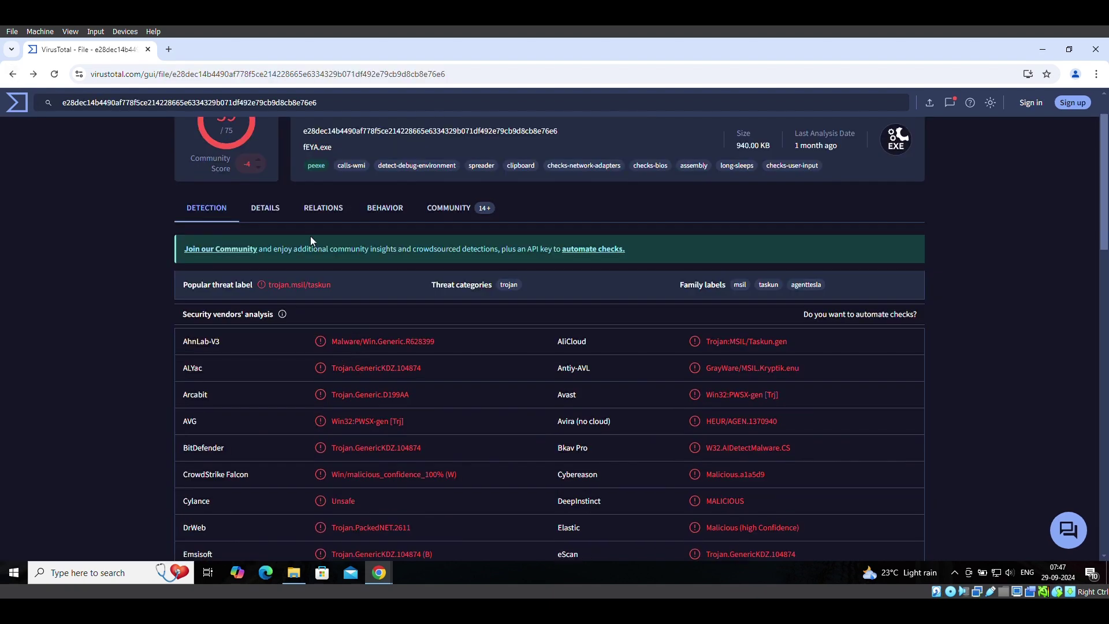
{"action": "left_click", "coordinate": [337, 209]}
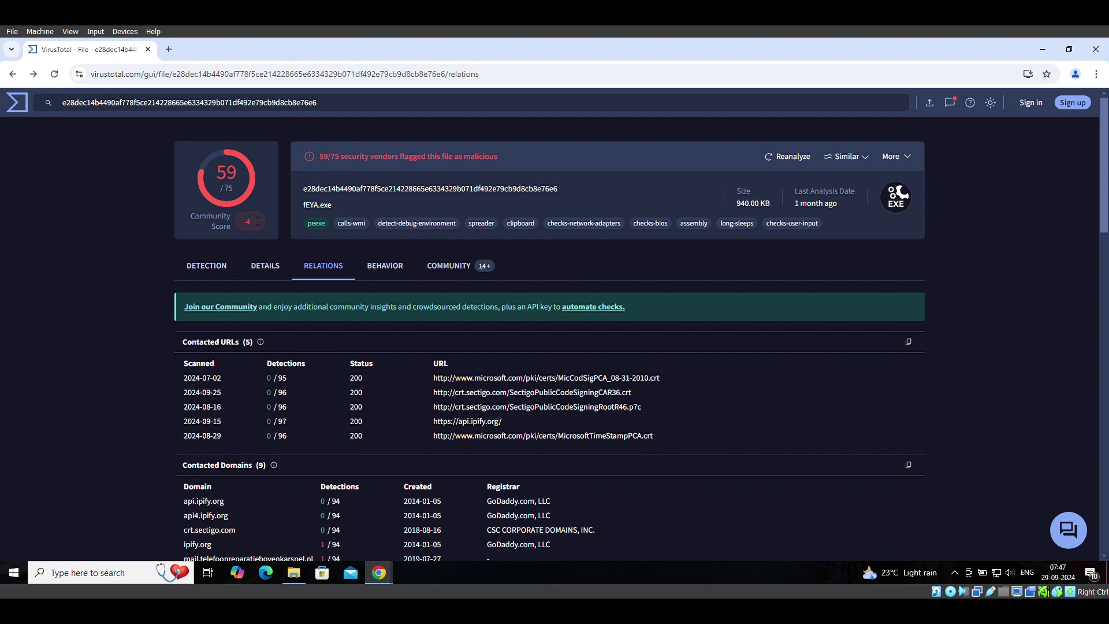
{"action": "scroll", "coordinate": [361, 362], "scroll_direction": "down", "scroll_amount": 8}
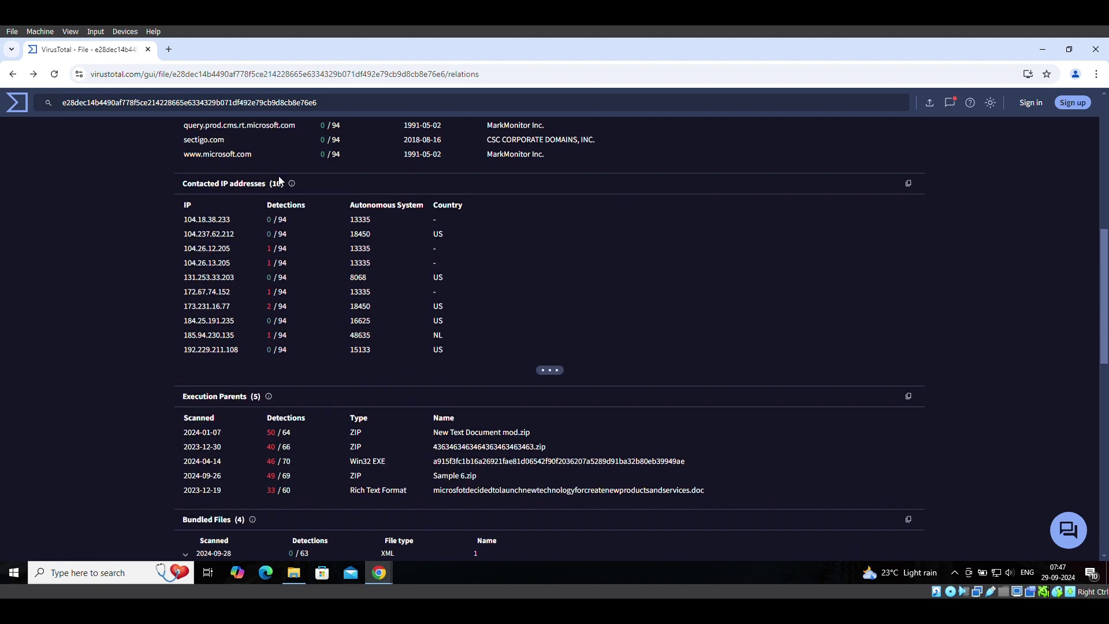
{"action": "left_click", "coordinate": [549, 370]}
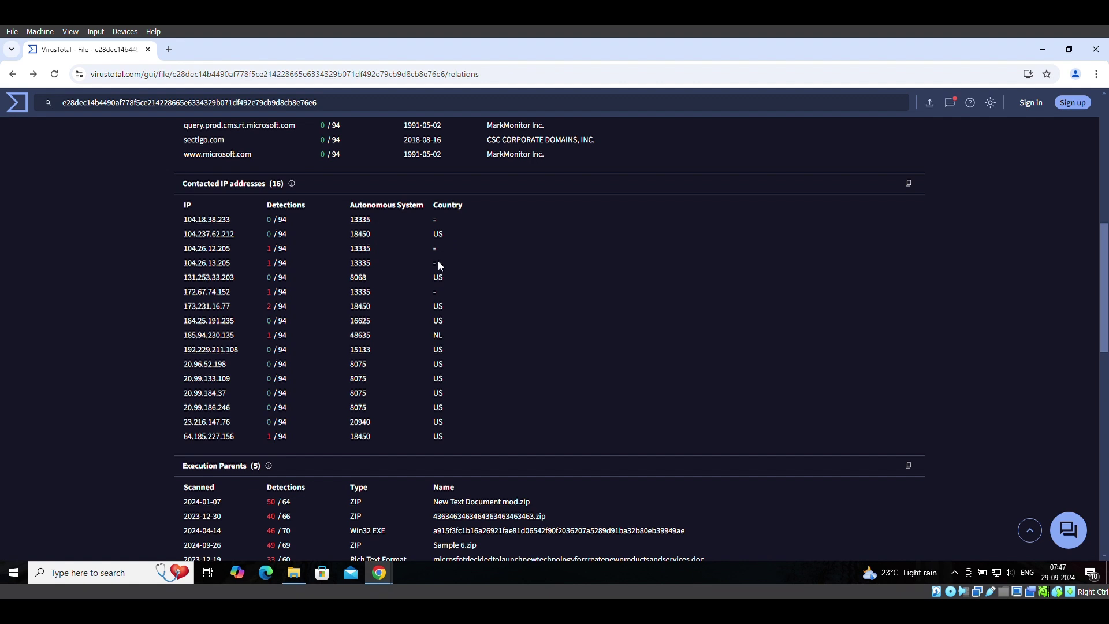
Examine the file's execution parents, bundled files and dropped files
{"action": "scroll", "coordinate": [373, 287], "scroll_direction": "down", "scroll_amount": 1}
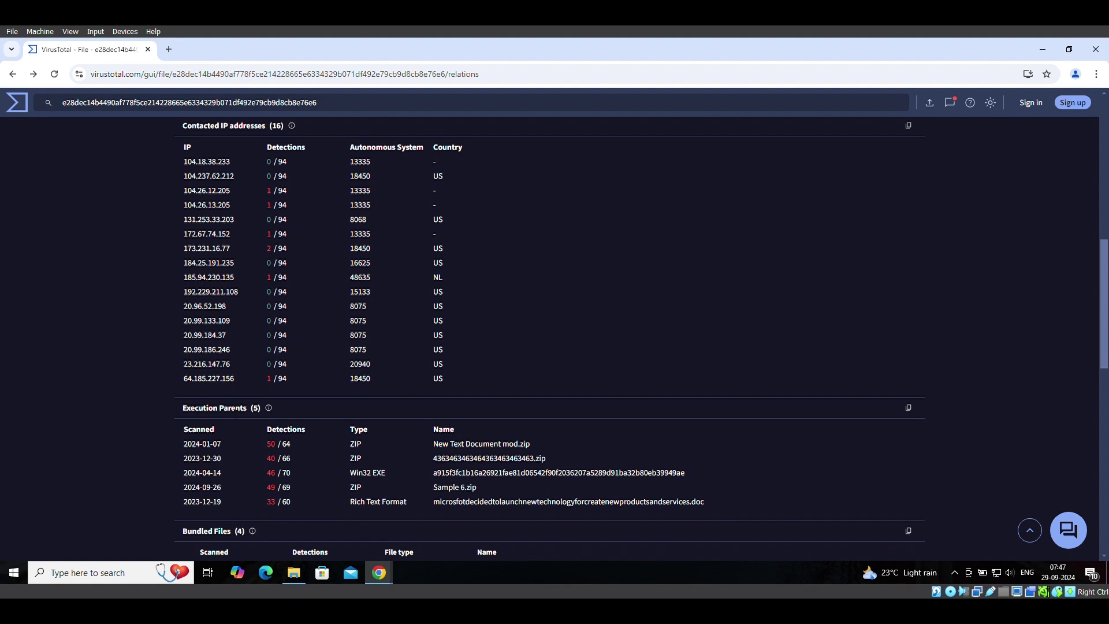
{"action": "mouse_move", "coordinate": [197, 445]}
{"action": "scroll", "coordinate": [327, 483], "scroll_direction": "down", "scroll_amount": 1}
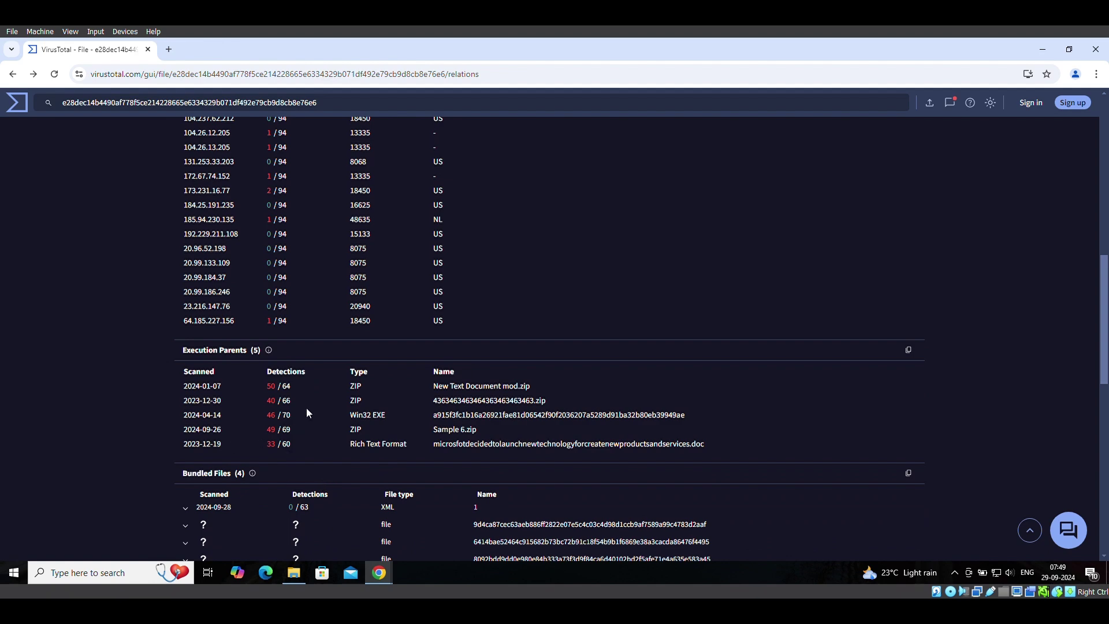
{"action": "scroll", "coordinate": [307, 407], "scroll_direction": "down", "scroll_amount": 1}
{"action": "scroll", "coordinate": [306, 407], "scroll_direction": "down", "scroll_amount": 2}
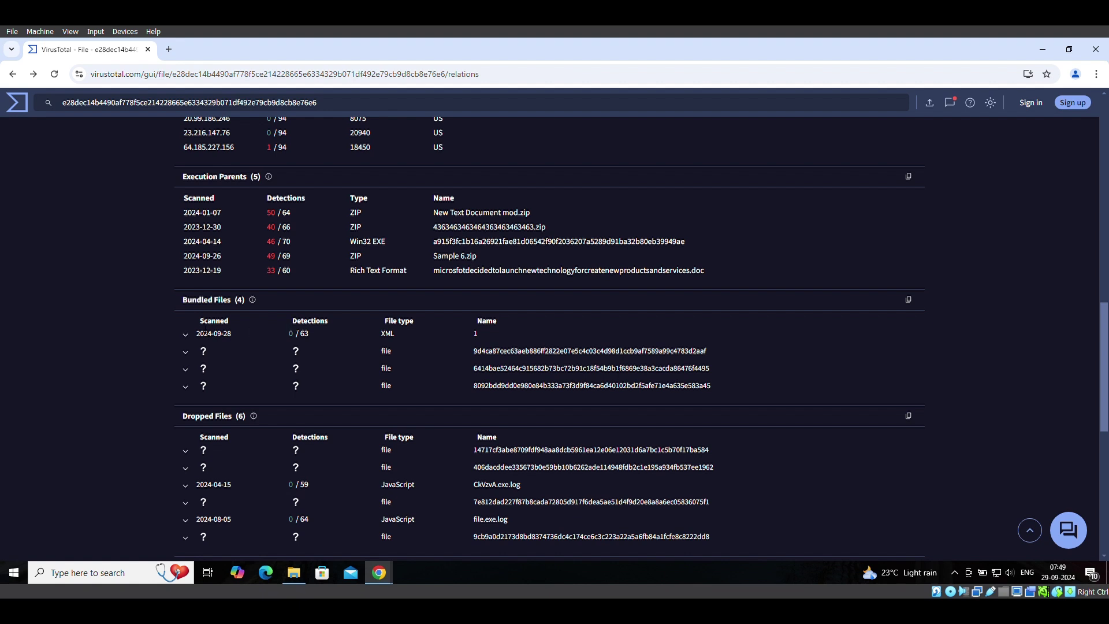
Expand the bundled XML file to show its SHA-256, and look over the dropped files and the graph summary
{"action": "left_click", "coordinate": [186, 335]}
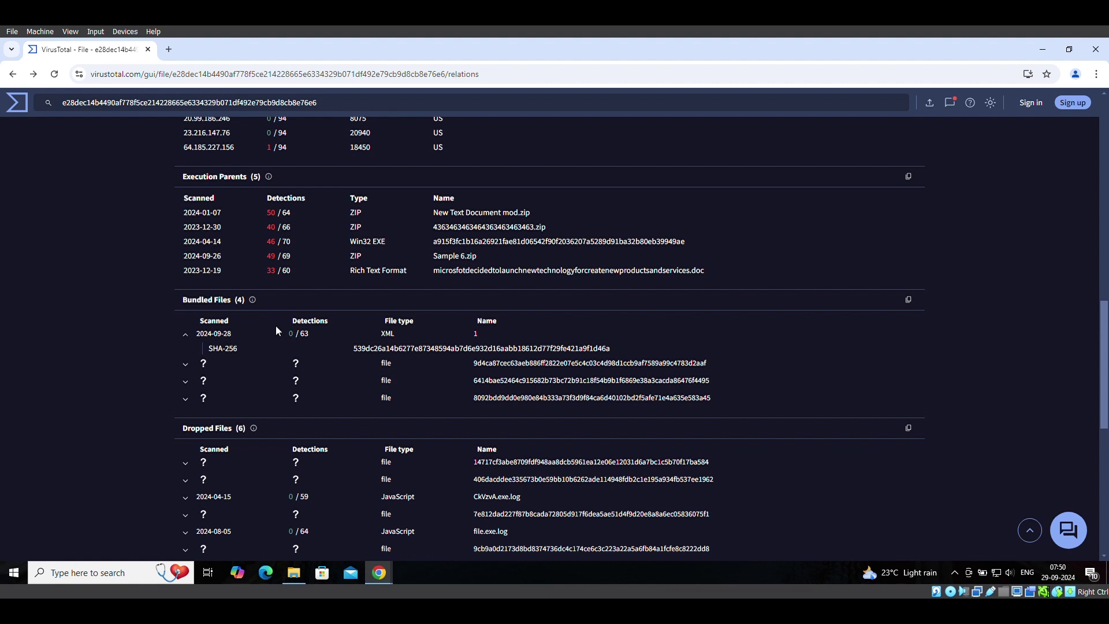
{"action": "scroll", "coordinate": [275, 331], "scroll_direction": "down", "scroll_amount": 1}
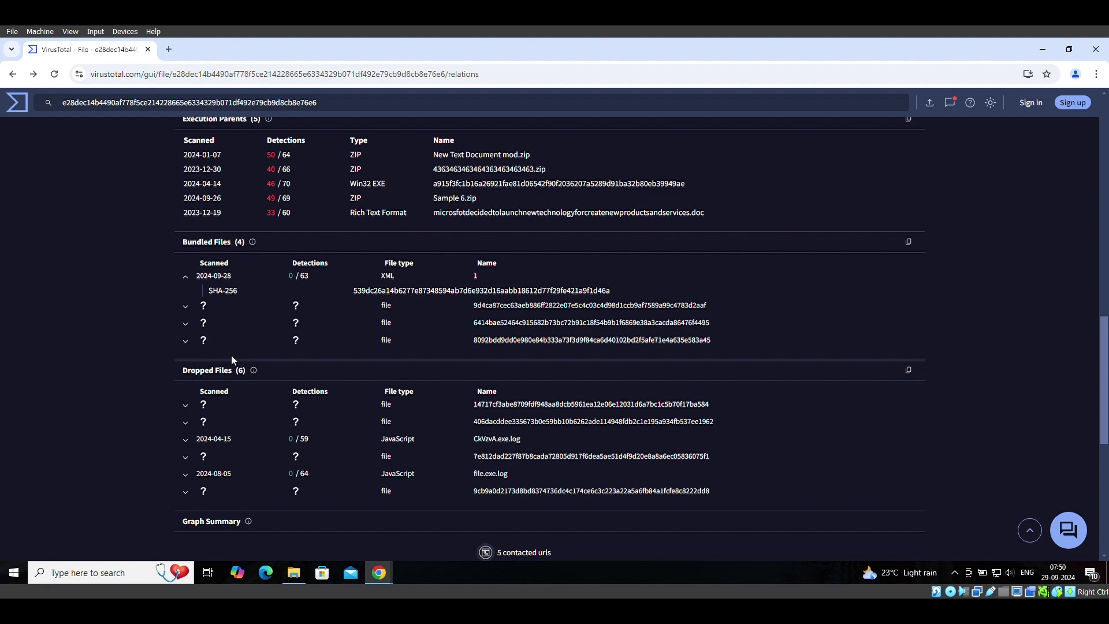
{"action": "scroll", "coordinate": [225, 358], "scroll_direction": "down", "scroll_amount": 1}
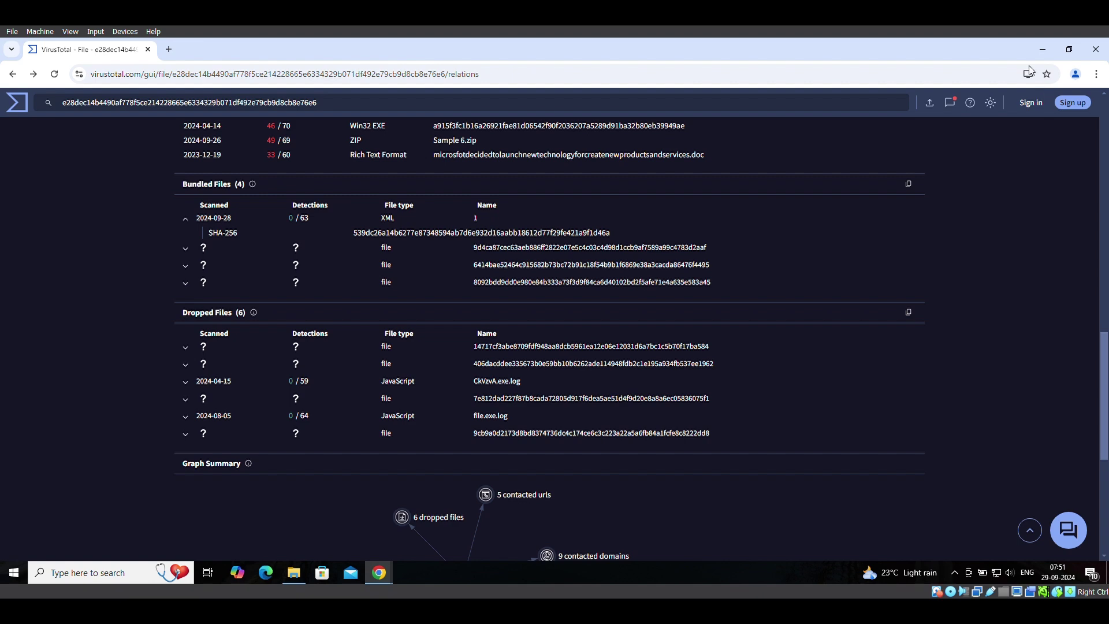
{"action": "scroll", "coordinate": [805, 209], "scroll_direction": "down", "scroll_amount": 2}
{"action": "scroll", "coordinate": [807, 214], "scroll_direction": "down", "scroll_amount": 2}
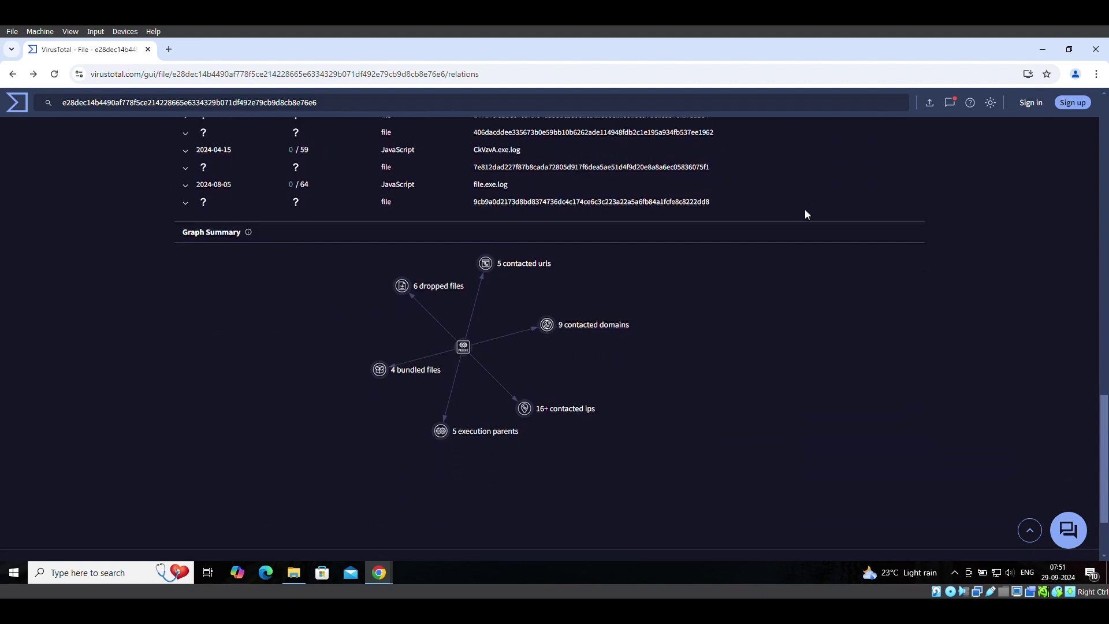
Try to open the dropped files node of the graph summary, and return to the file's relations
{"action": "left_click", "coordinate": [445, 292]}
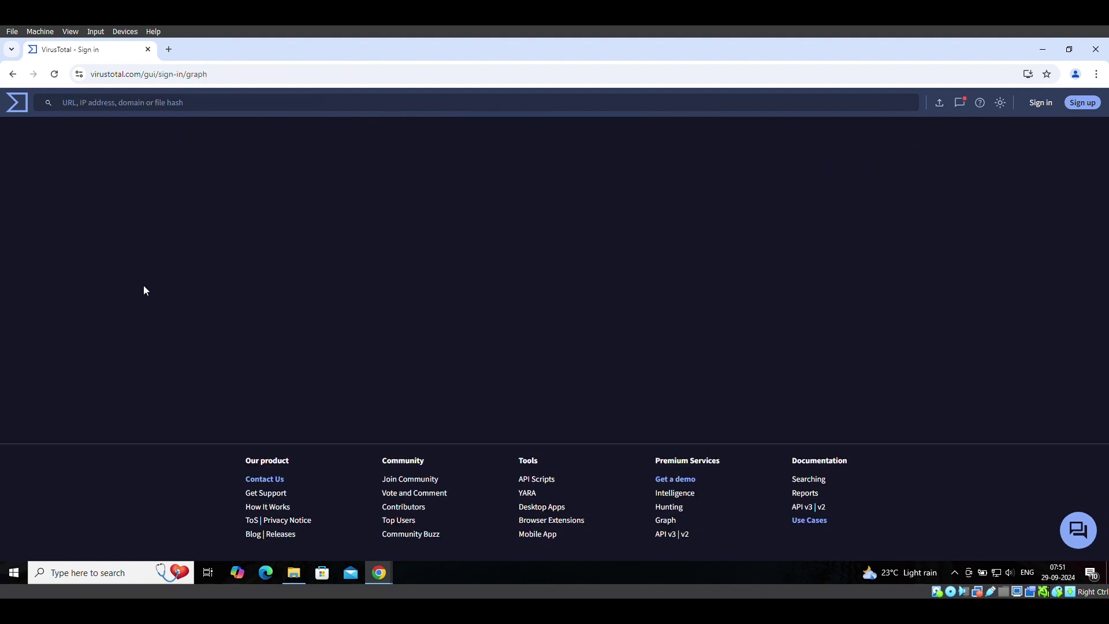
{"action": "left_click", "coordinate": [14, 73]}
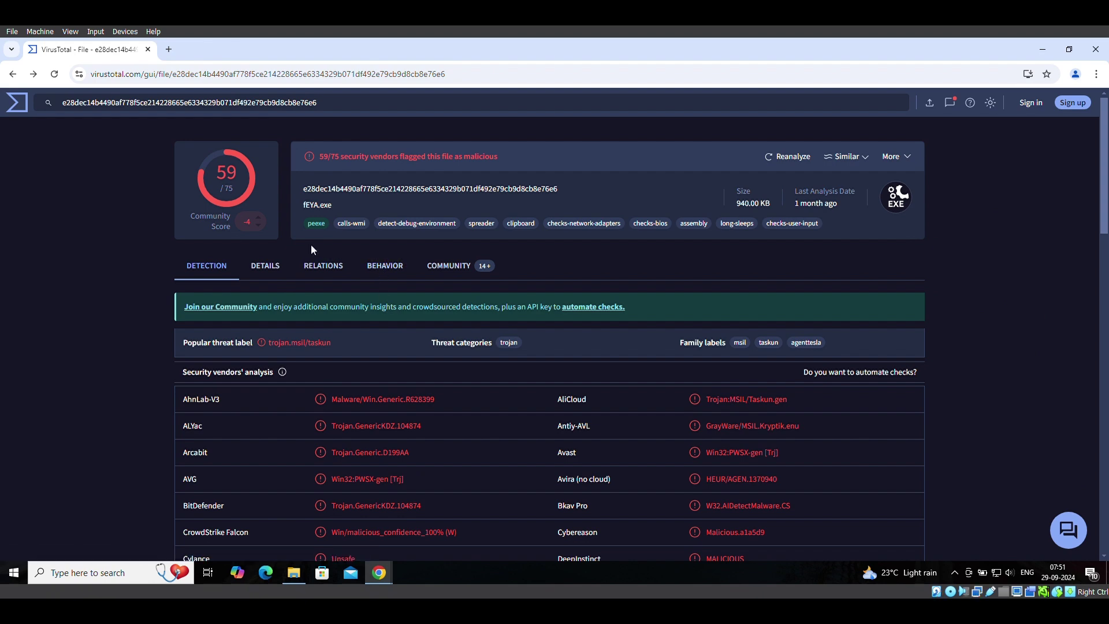
{"action": "left_click", "coordinate": [333, 271]}
{"action": "scroll", "coordinate": [357, 393], "scroll_direction": "down", "scroll_amount": 15}
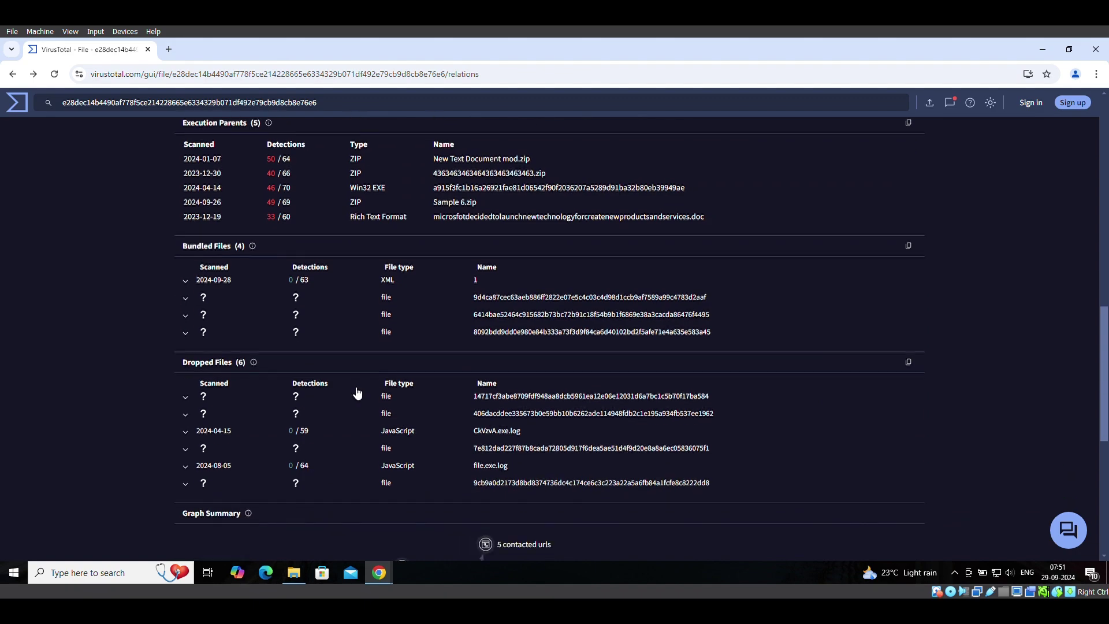
{"action": "scroll", "coordinate": [354, 393], "scroll_direction": "up", "scroll_amount": 15}
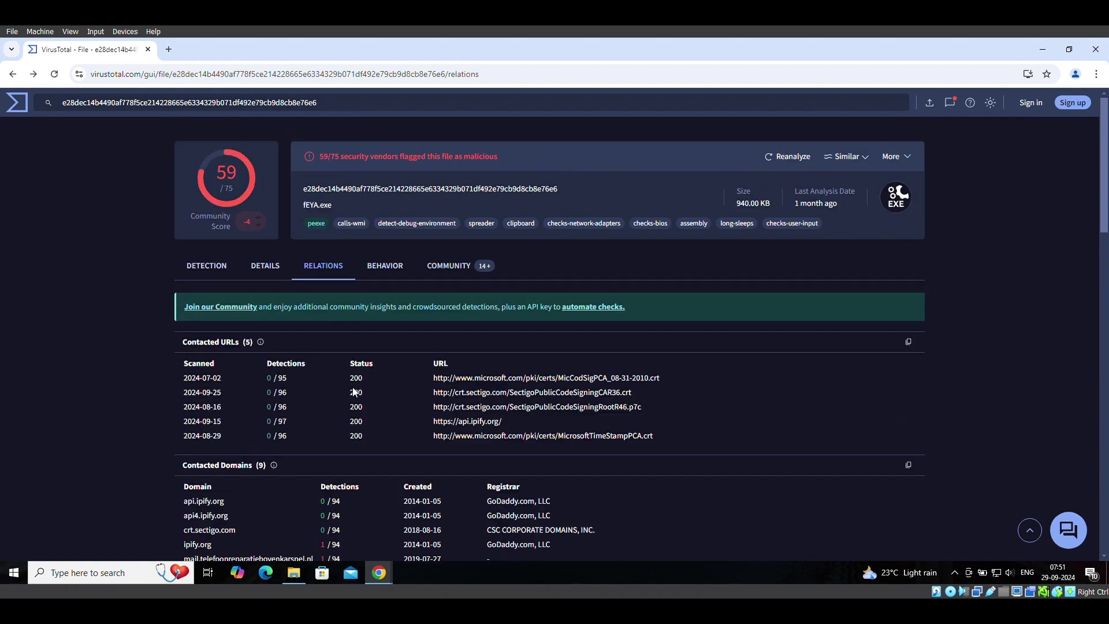
Open the file's behavior report and examine the sandbox reports, activity summary, behavior tags and dynamic analysis sandbox detections
{"action": "left_click", "coordinate": [383, 272]}
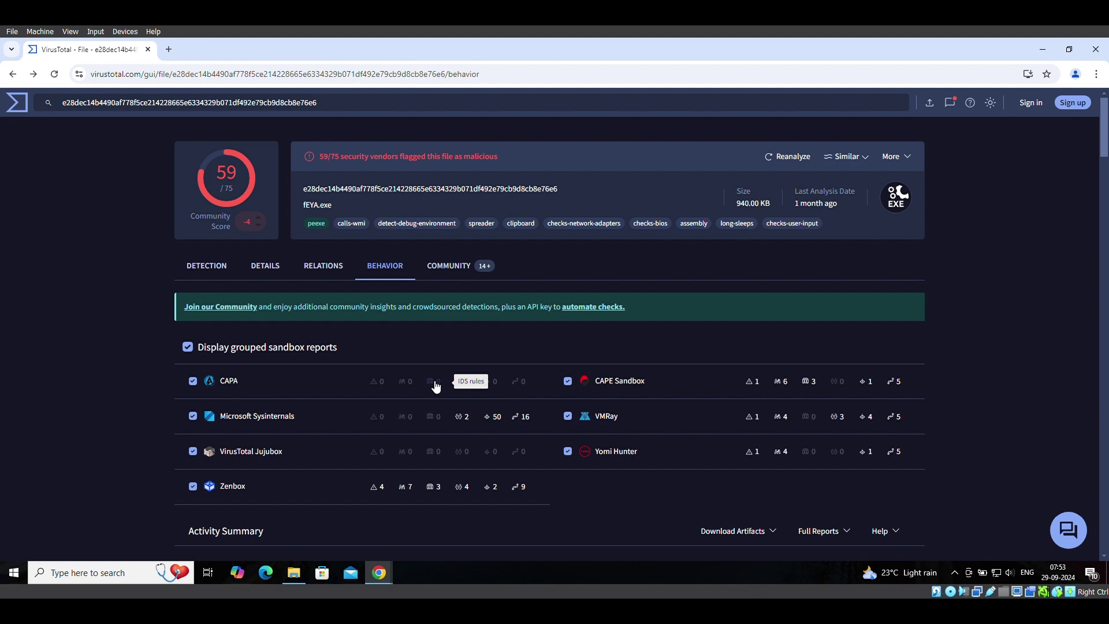
{"action": "scroll", "coordinate": [439, 460], "scroll_direction": "down", "scroll_amount": 1}
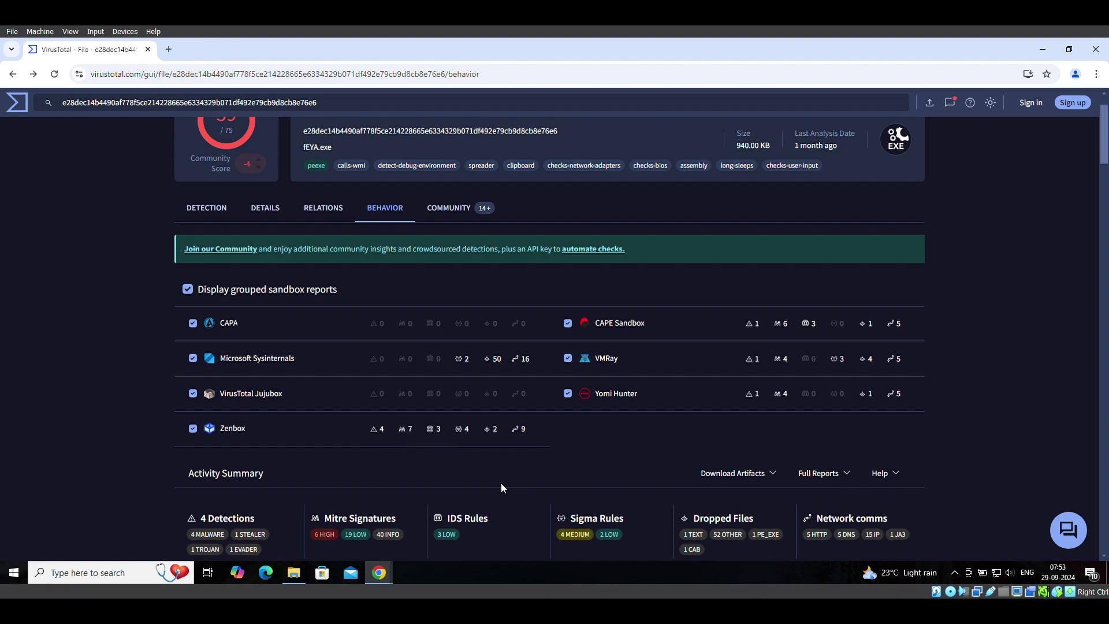
{"action": "scroll", "coordinate": [501, 484], "scroll_direction": "down", "scroll_amount": 2}
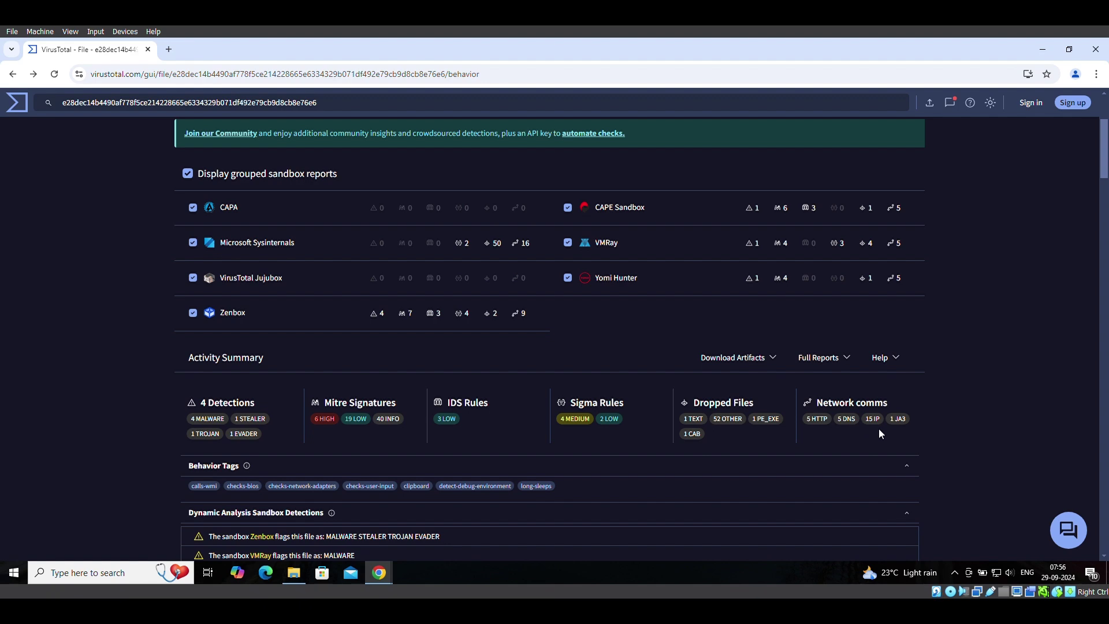
{"action": "scroll", "coordinate": [879, 430], "scroll_direction": "down", "scroll_amount": 2}
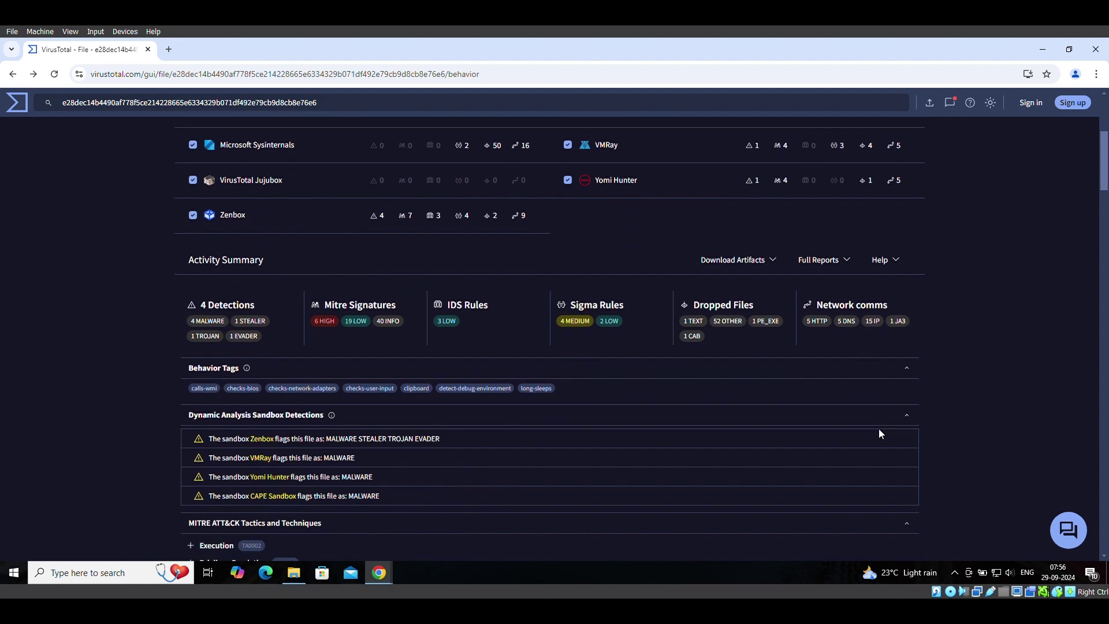
{"action": "scroll", "coordinate": [575, 467], "scroll_direction": "down", "scroll_amount": 2}
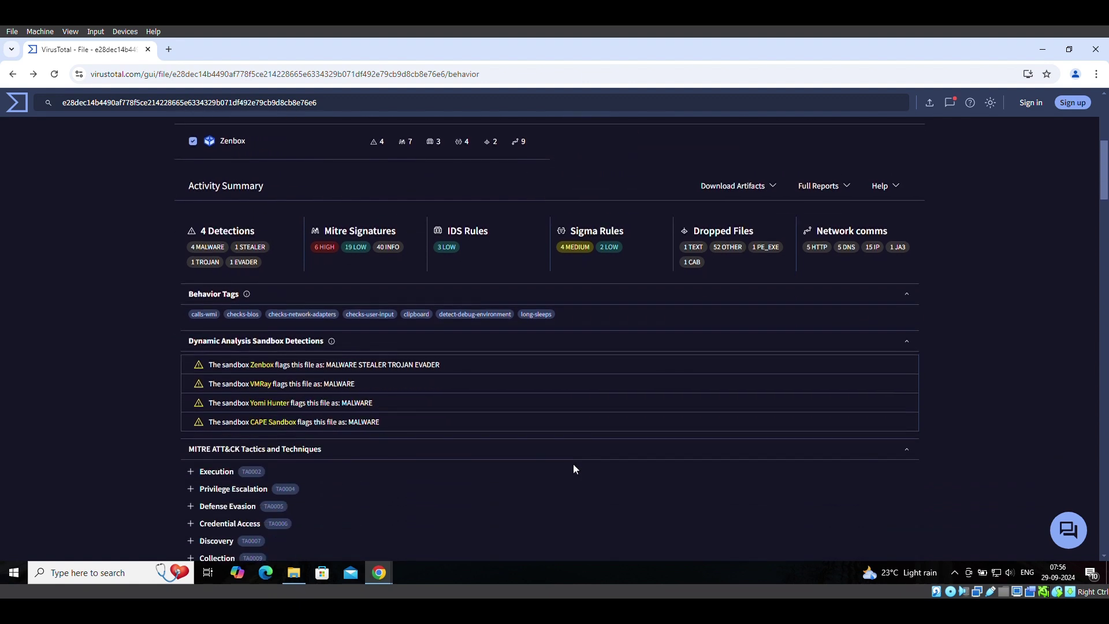
{"action": "scroll", "coordinate": [574, 469], "scroll_direction": "down", "scroll_amount": 1}
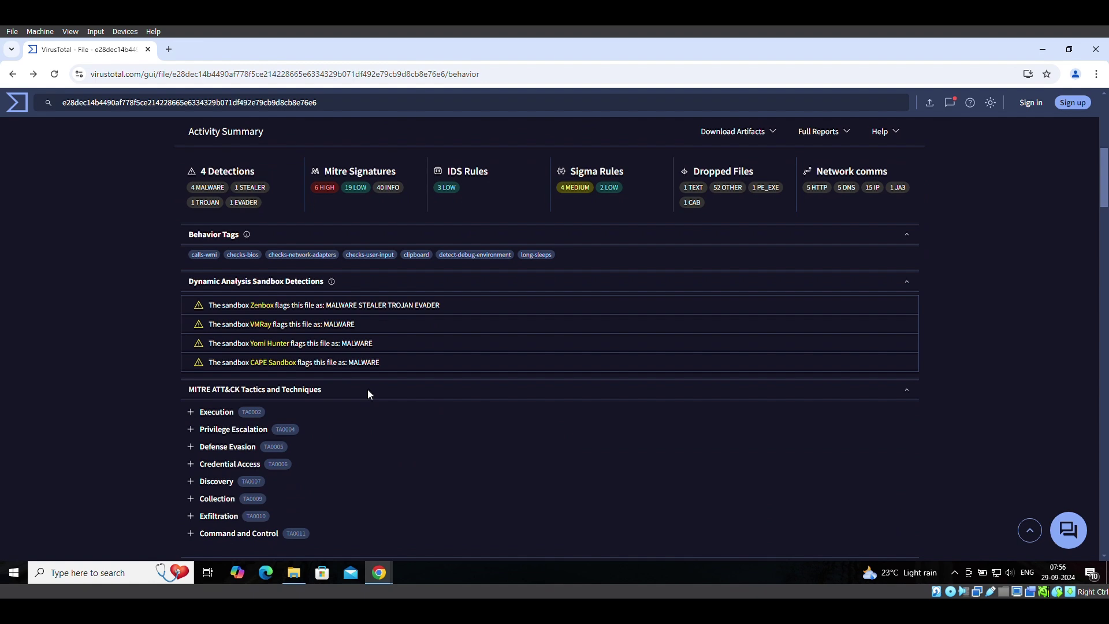
{"action": "scroll", "coordinate": [368, 390], "scroll_direction": "down", "scroll_amount": 1}
Jump to the Mitre signatures and look through the ATT&CK tactics, the Malware Behavior Catalog Tree and the remaining behavior sections
{"action": "scroll", "coordinate": [367, 389], "scroll_direction": "up", "scroll_amount": 3}
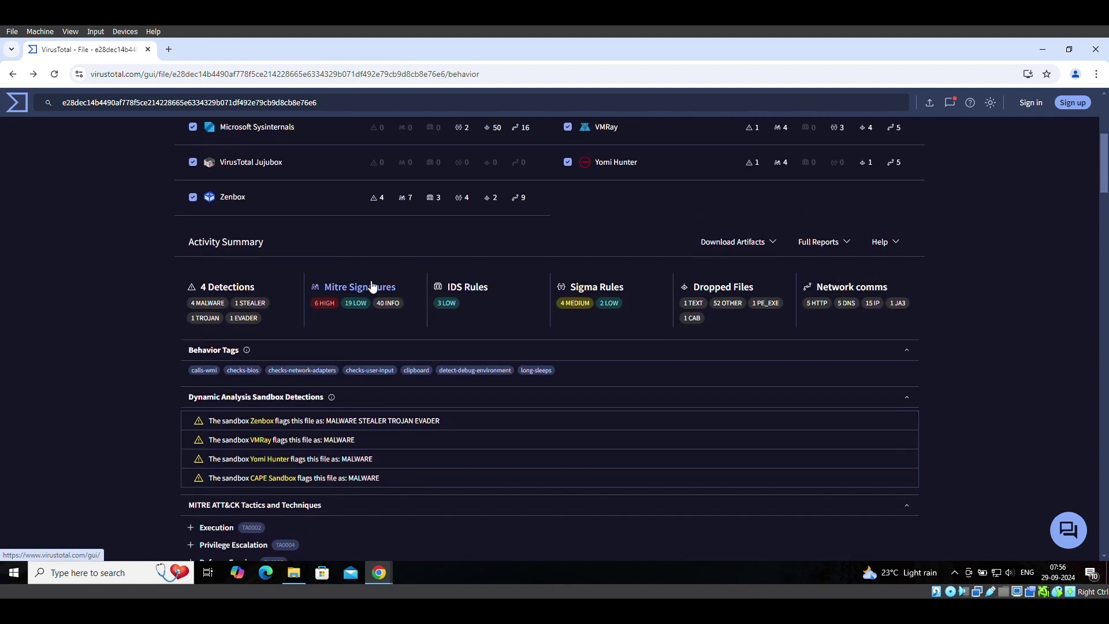
{"action": "left_click", "coordinate": [372, 287]}
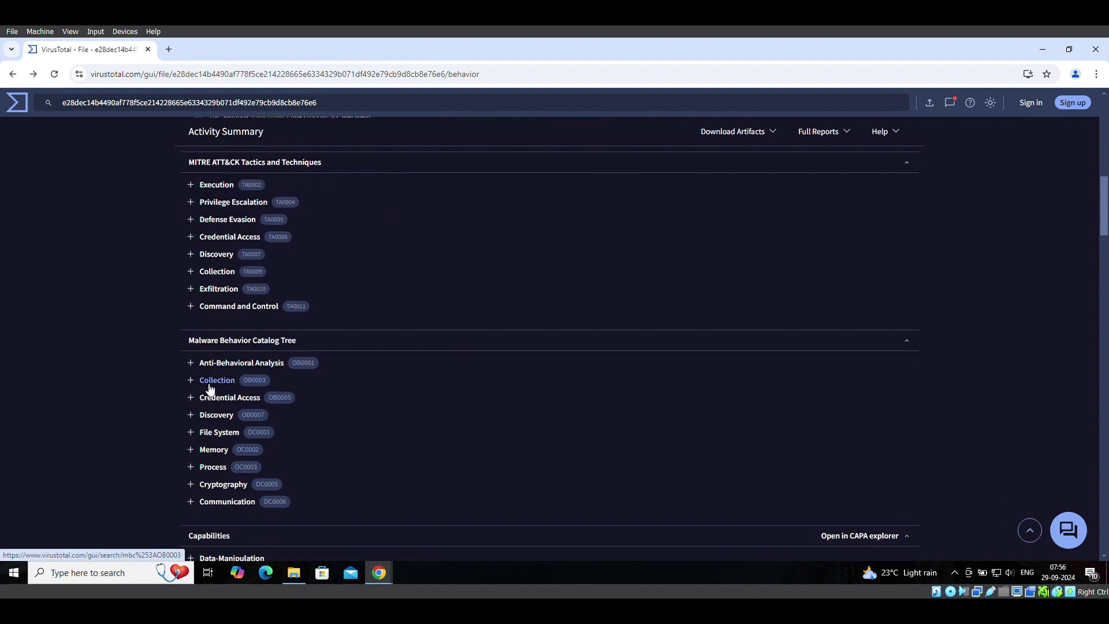
{"action": "scroll", "coordinate": [209, 388], "scroll_direction": "down", "scroll_amount": 1}
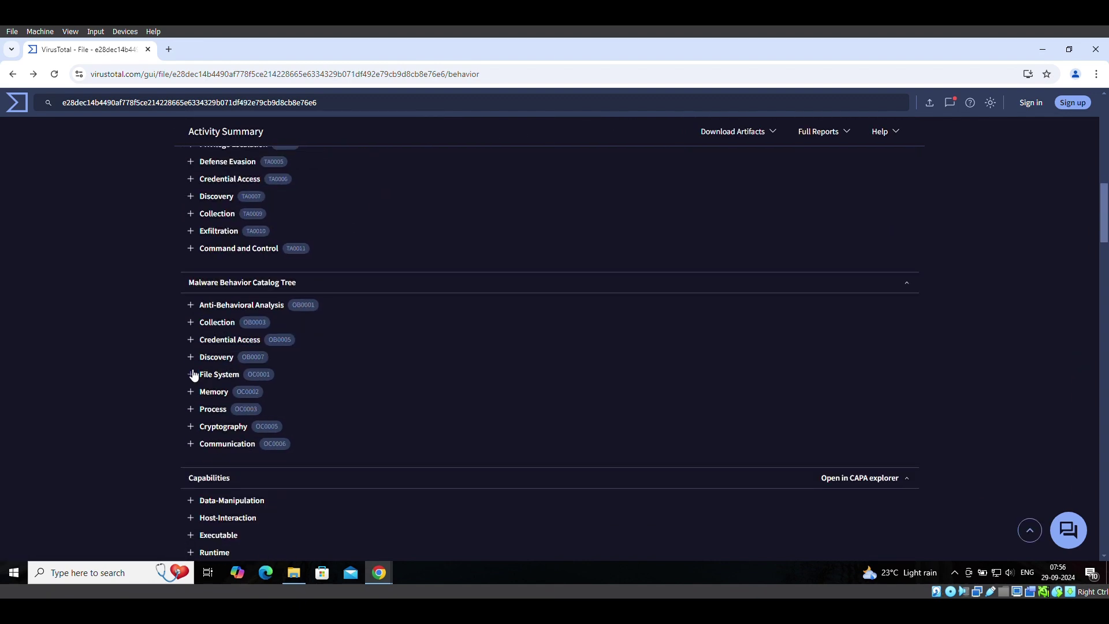
{"action": "left_click", "coordinate": [191, 363]}
{"action": "left_click", "coordinate": [191, 362]}
{"action": "scroll", "coordinate": [192, 368], "scroll_direction": "up", "scroll_amount": 1}
{"action": "scroll", "coordinate": [192, 367], "scroll_direction": "up", "scroll_amount": 2}
{"action": "scroll", "coordinate": [192, 368], "scroll_direction": "down", "scroll_amount": 20}
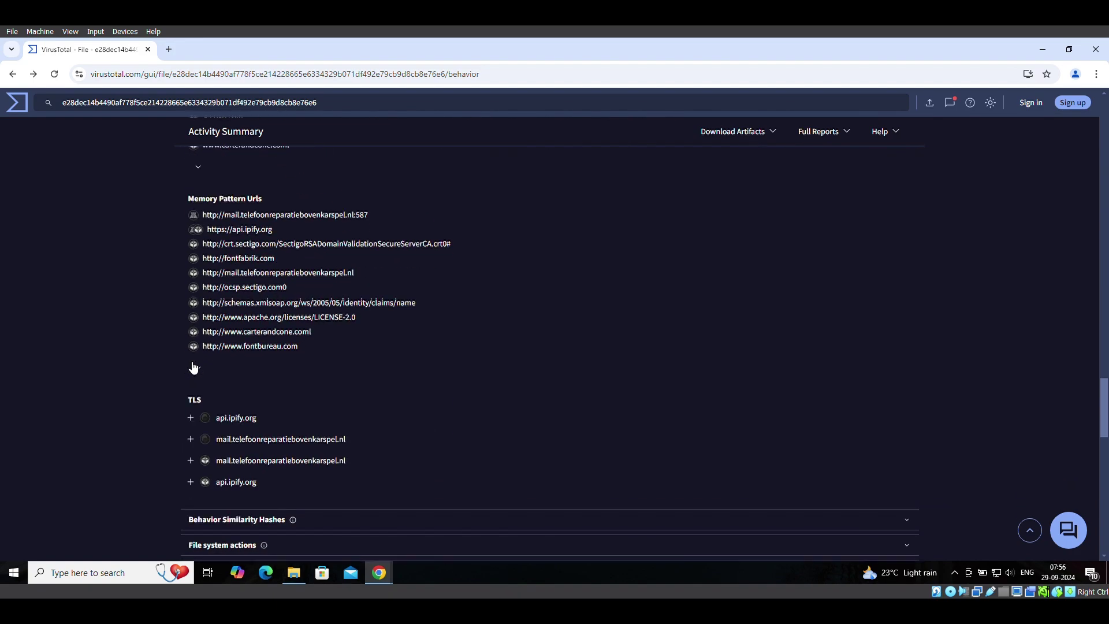
{"action": "scroll", "coordinate": [192, 368], "scroll_direction": "up", "scroll_amount": 20}
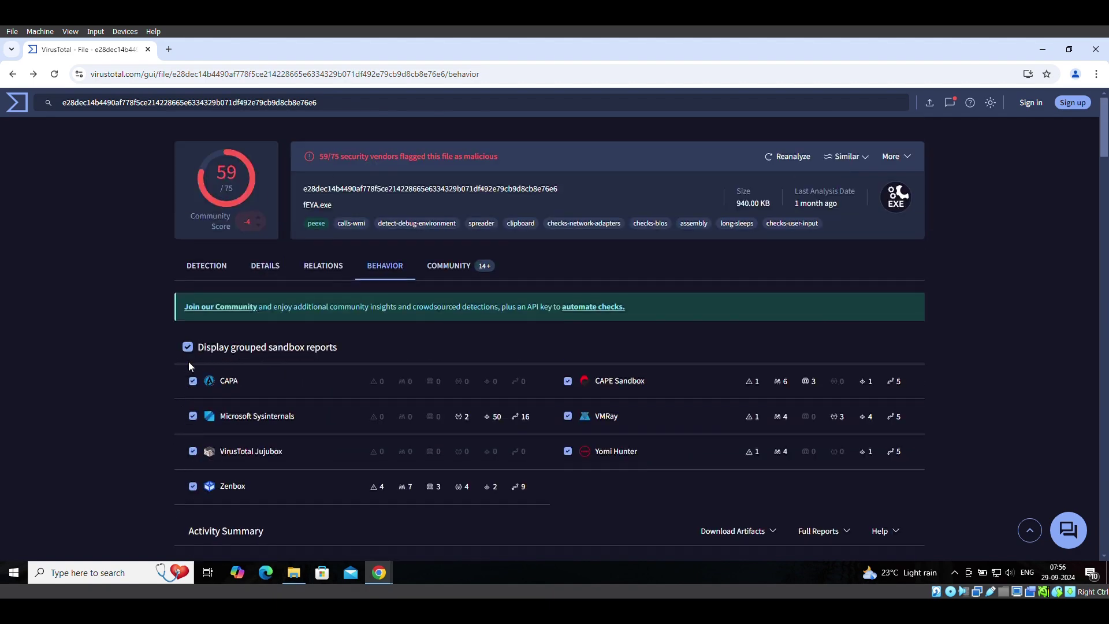
Open the file's community information and read through the voting details and the analysts' comments
{"action": "left_click", "coordinate": [446, 269]}
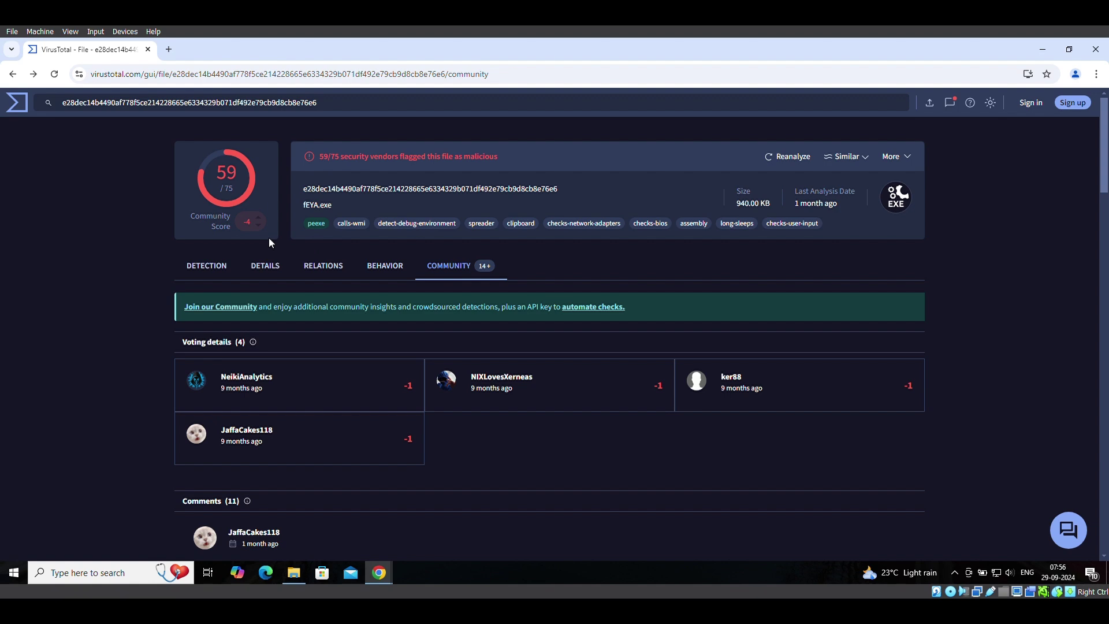
{"action": "scroll", "coordinate": [270, 242], "scroll_direction": "down", "scroll_amount": 2}
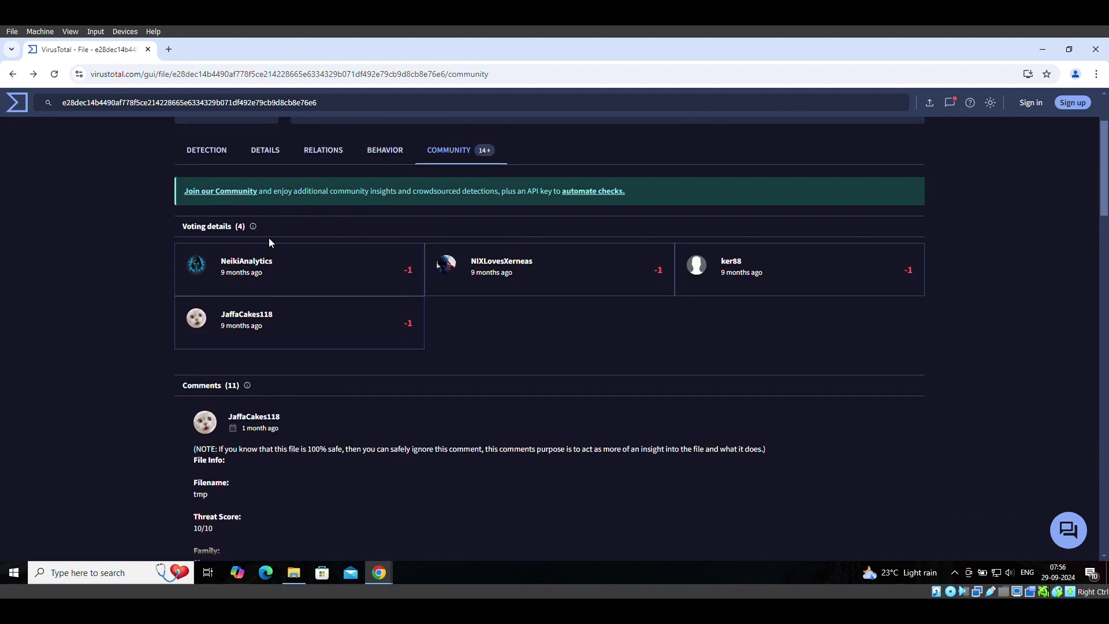
{"action": "scroll", "coordinate": [268, 242], "scroll_direction": "down", "scroll_amount": 2}
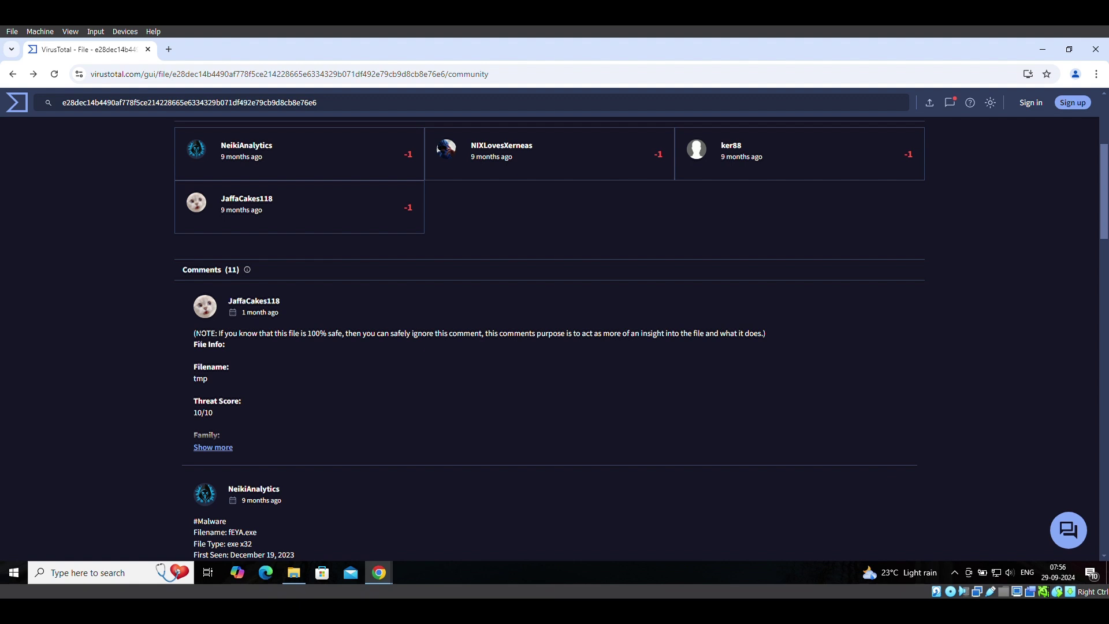
{"action": "scroll", "coordinate": [201, 338], "scroll_direction": "down", "scroll_amount": 1}
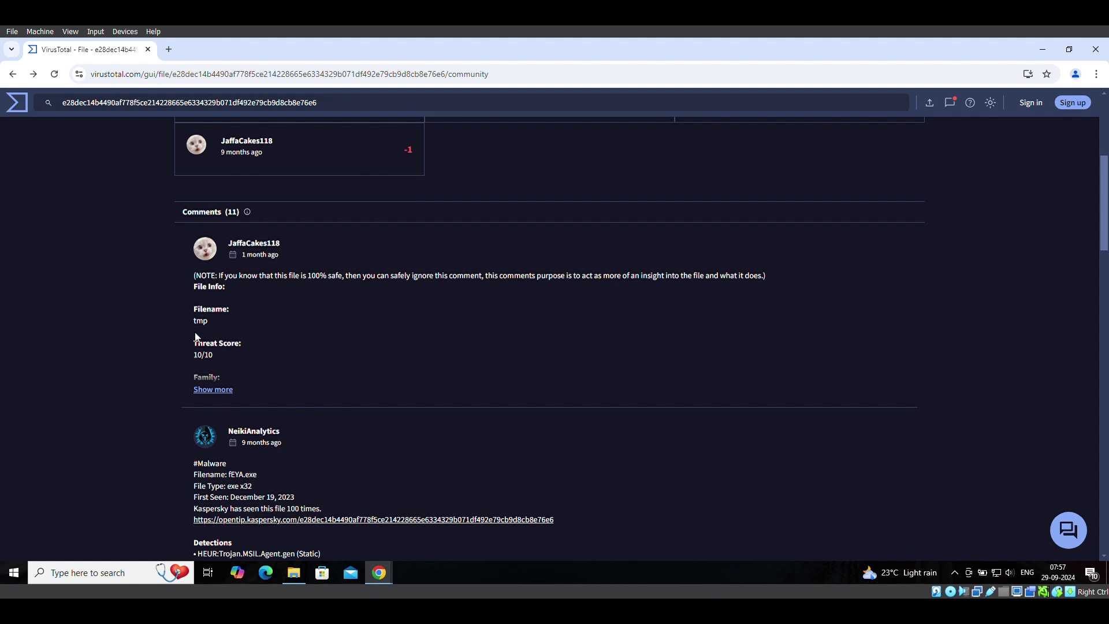
{"action": "scroll", "coordinate": [197, 336], "scroll_direction": "down", "scroll_amount": 5}
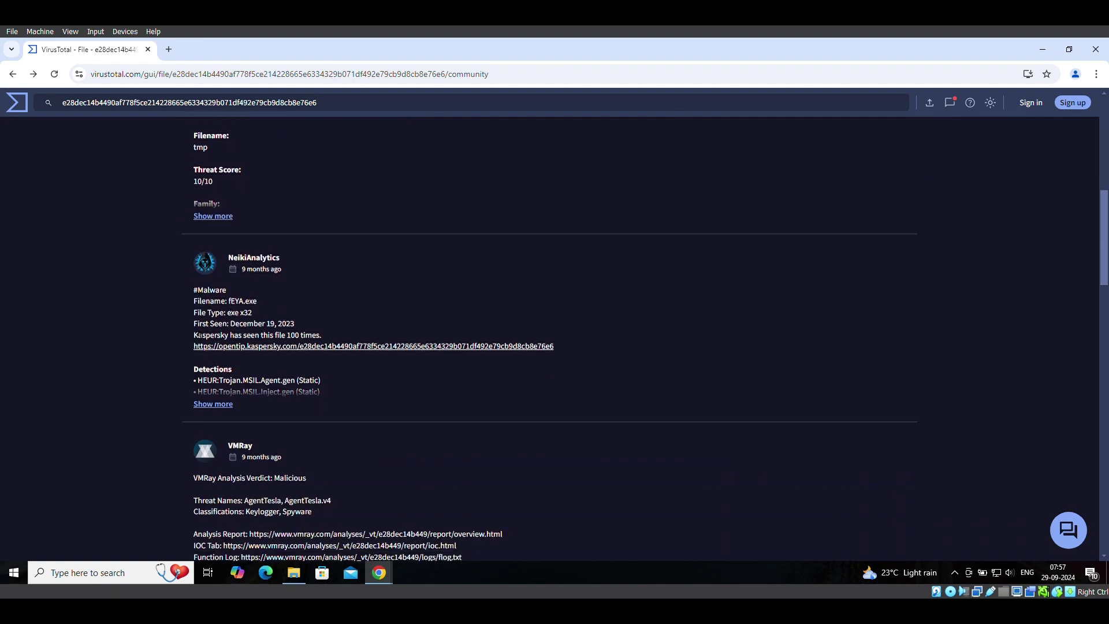
{"action": "scroll", "coordinate": [200, 337], "scroll_direction": "down", "scroll_amount": 1}
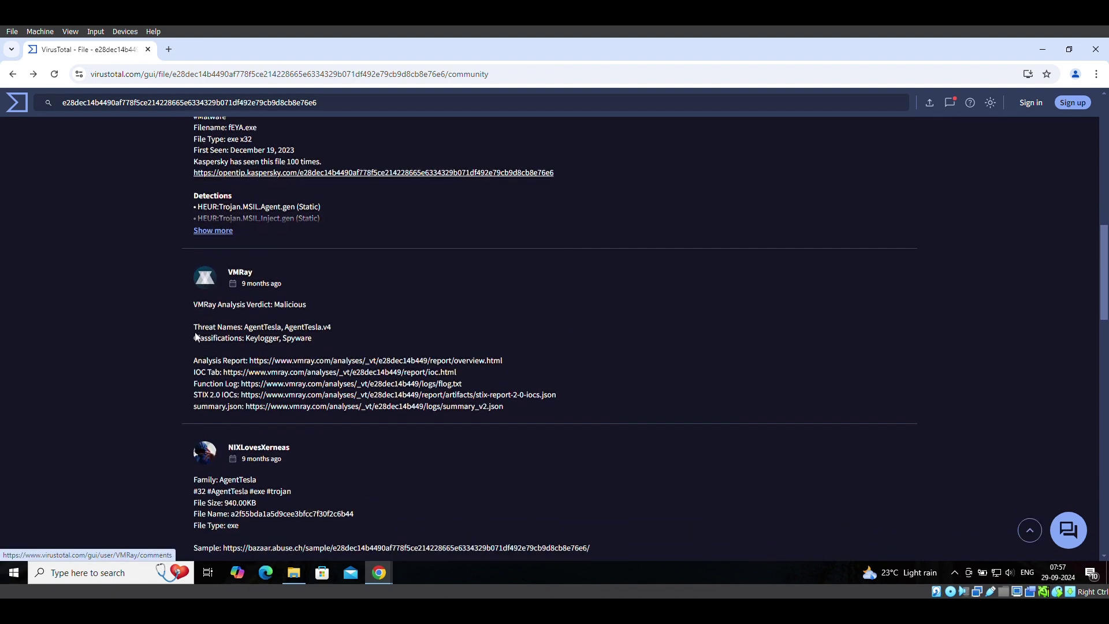
{"action": "scroll", "coordinate": [197, 336], "scroll_direction": "down", "scroll_amount": 5}
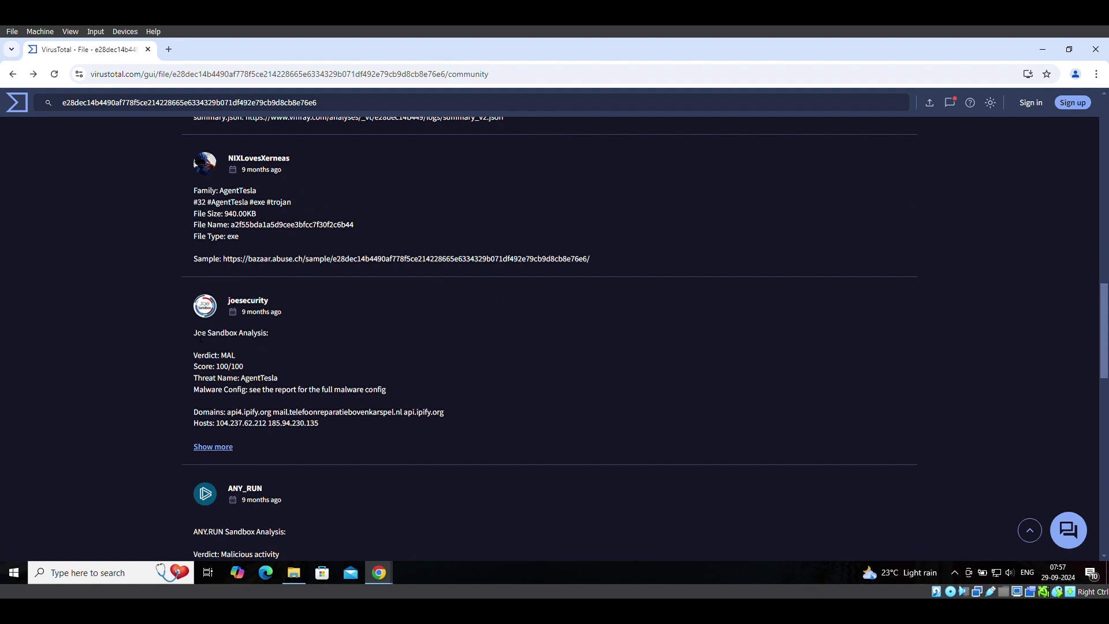
{"action": "scroll", "coordinate": [200, 337], "scroll_direction": "down", "scroll_amount": 8}
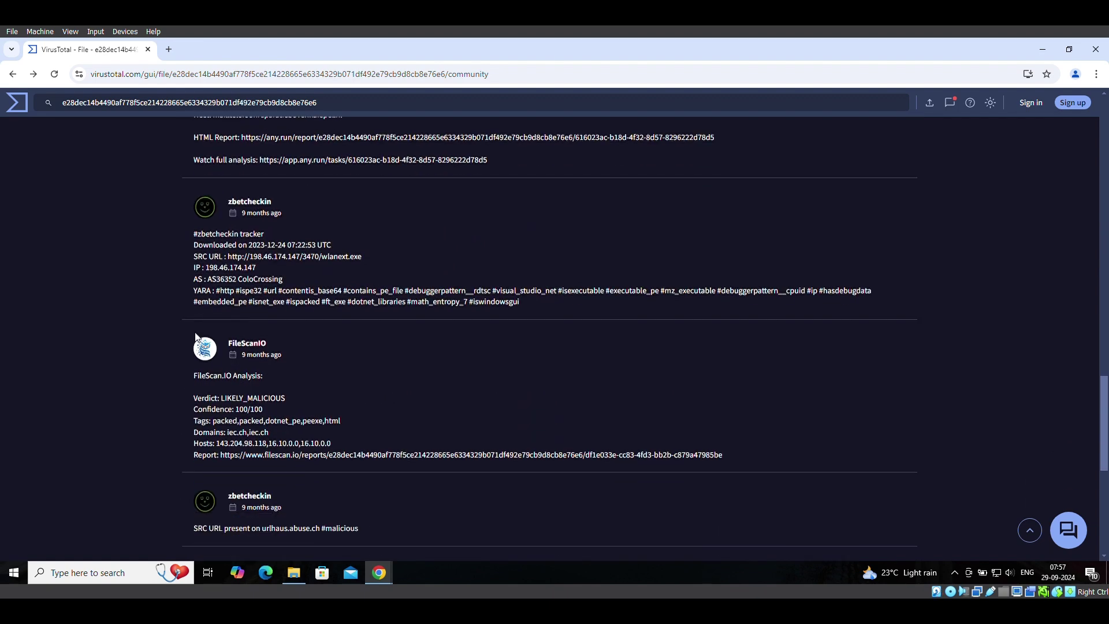
{"action": "scroll", "coordinate": [196, 336], "scroll_direction": "down", "scroll_amount": 5}
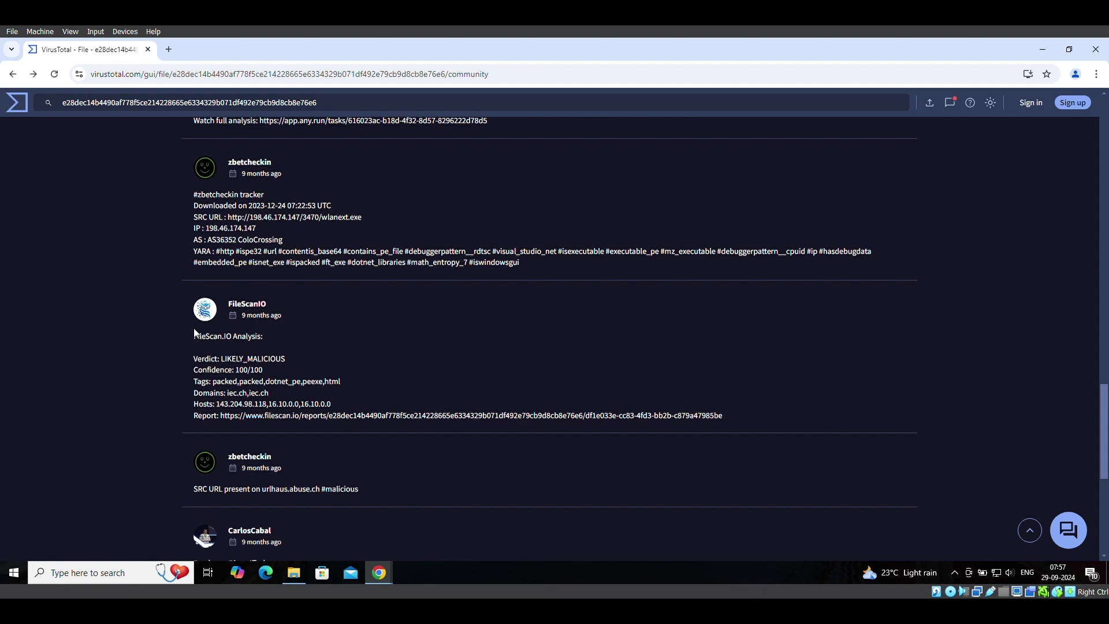
{"action": "scroll", "coordinate": [196, 335], "scroll_direction": "up", "scroll_amount": 15}
{"action": "scroll", "coordinate": [198, 334], "scroll_direction": "up", "scroll_amount": 10}
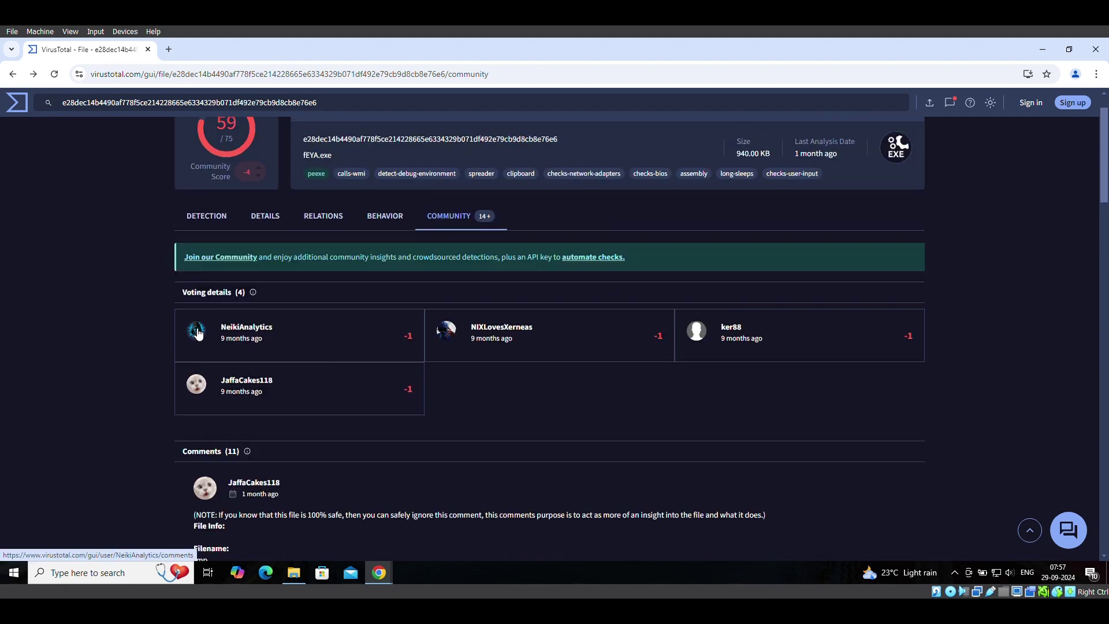